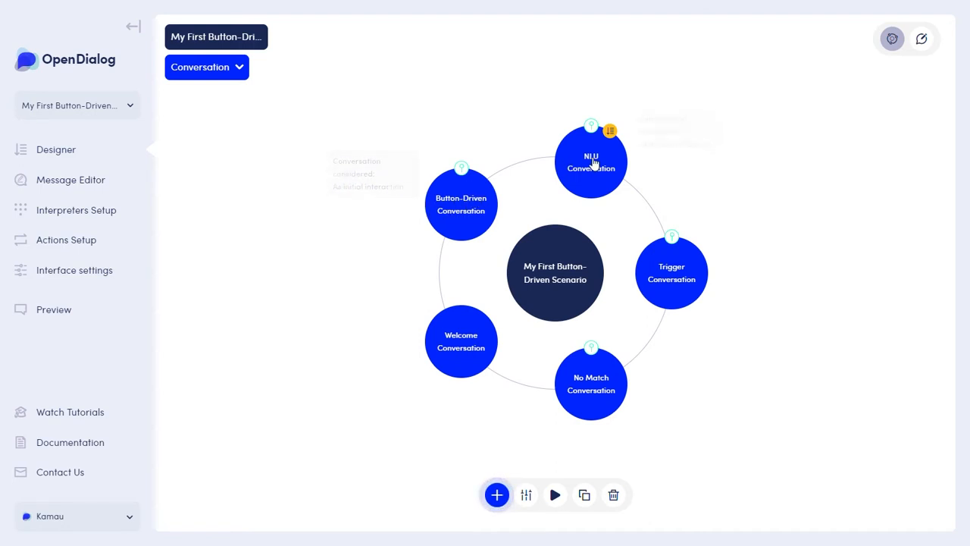
{"action": "mouse_move", "coordinate": [597, 168]}
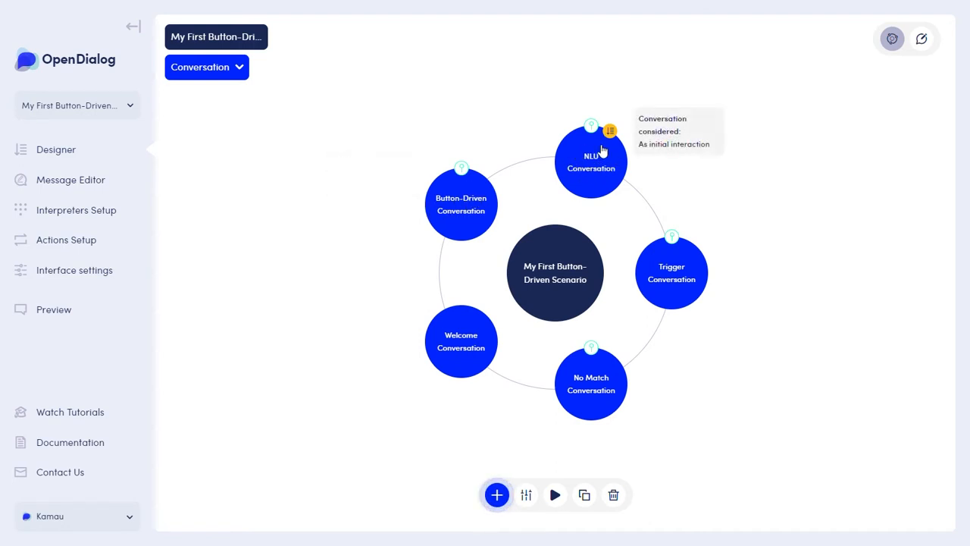
{"action": "mouse_move", "coordinate": [444, 206]}
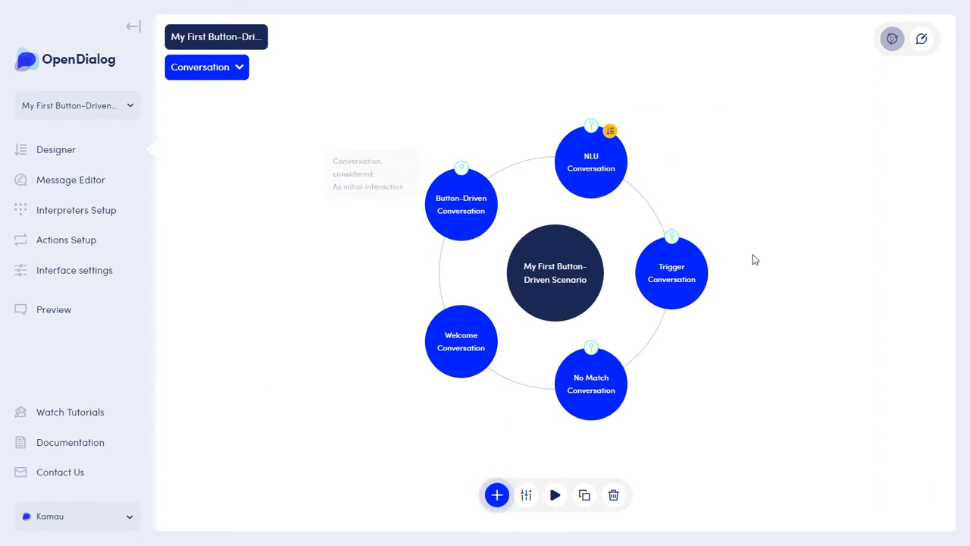
{"action": "mouse_move", "coordinate": [659, 288]}
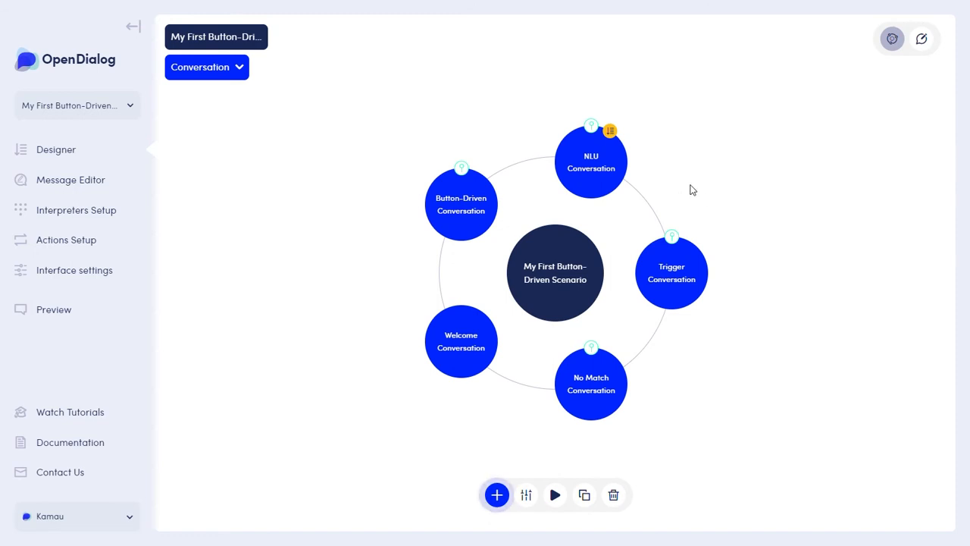
Open the existing message of intent.app.welcomeResponseForWebchat in the Welcome Conversation for editing.
{"action": "left_click", "coordinate": [488, 342]}
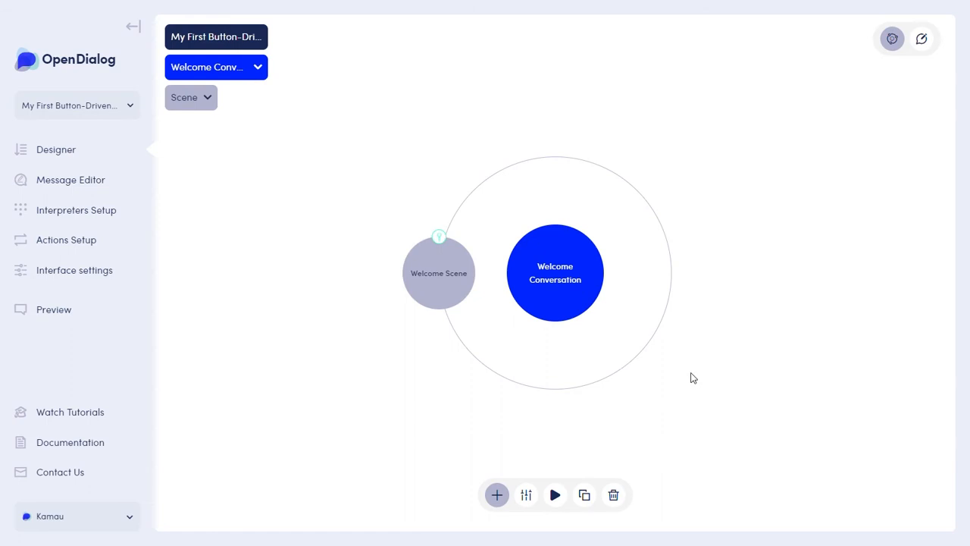
{"action": "left_click", "coordinate": [931, 40]}
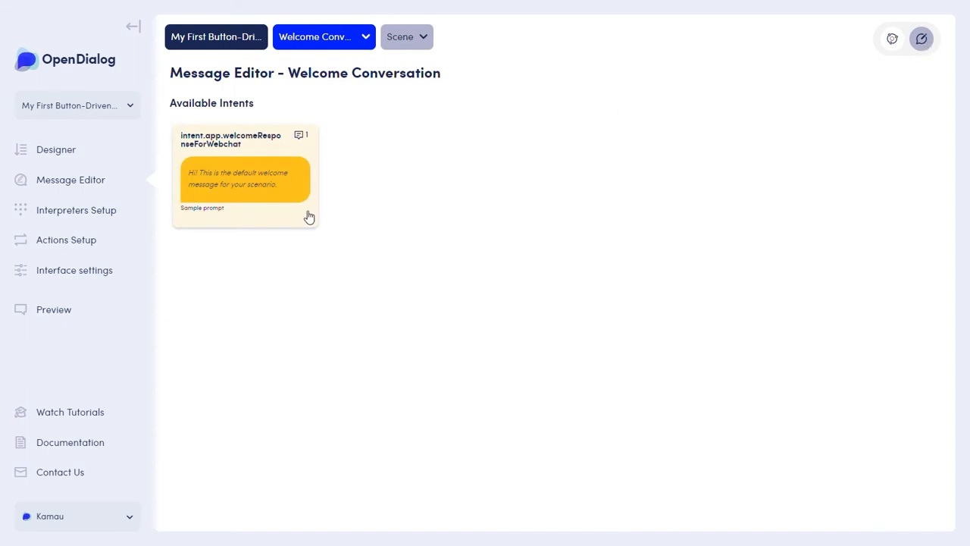
{"action": "left_click", "coordinate": [291, 208]}
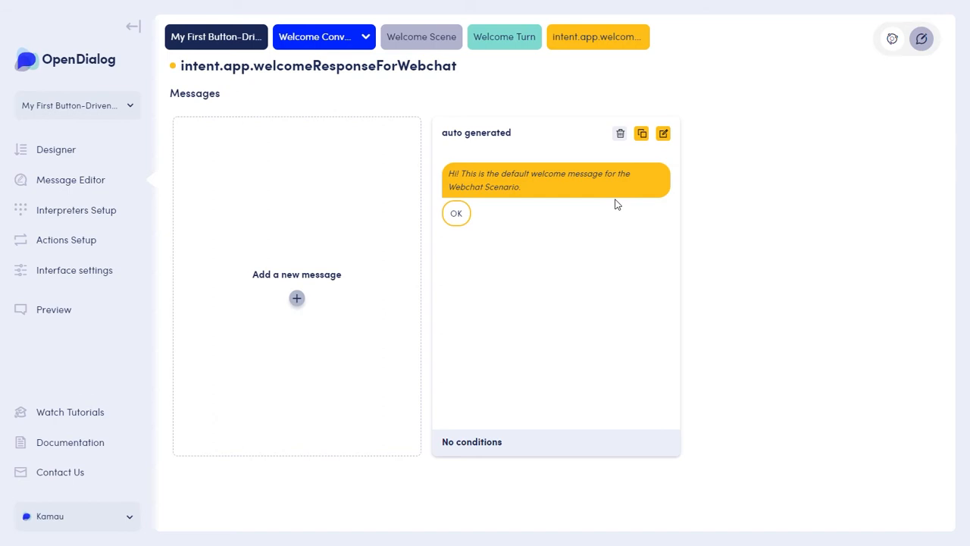
{"action": "left_click", "coordinate": [664, 134]}
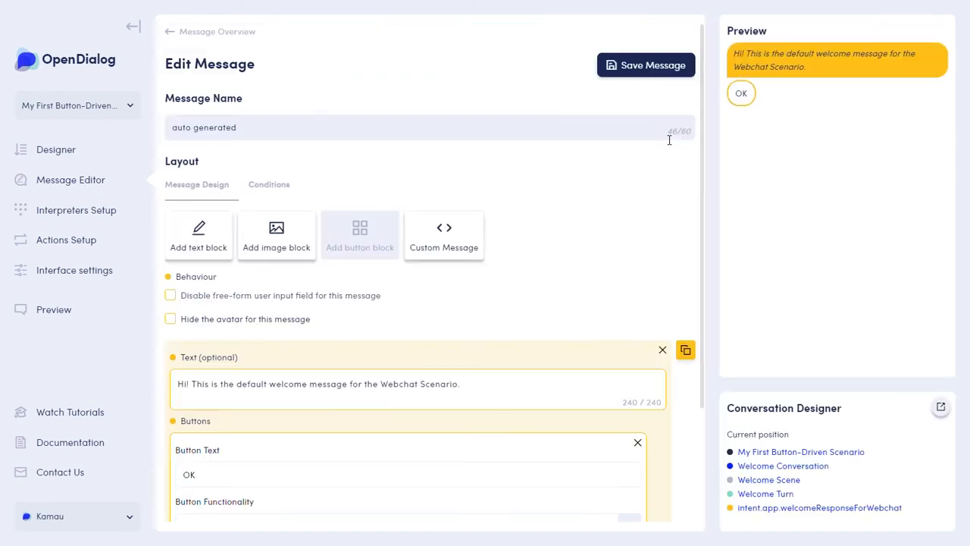
Relabel the OK button as "Drive with a button" and link it to the requestButtonDriving intent of the Button-Driven Conversation.
{"action": "scroll", "coordinate": [669, 141], "scroll_direction": "down", "scroll_amount": 2}
{"action": "left_click_drag", "start_coordinate": [520, 332], "coordinate": [137, 346]}
{"action": "type", "text": "Dri"}
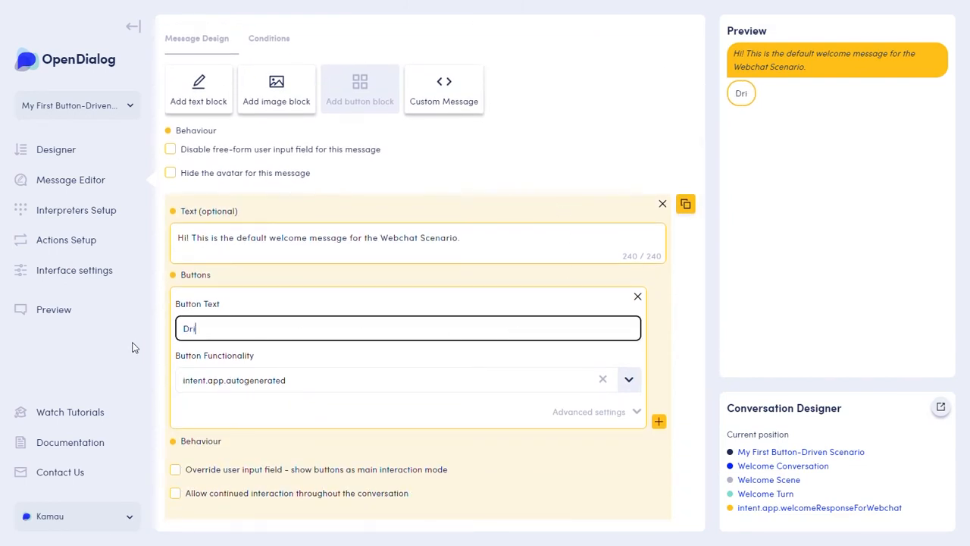
{"action": "type", "text": "ve with a button"}
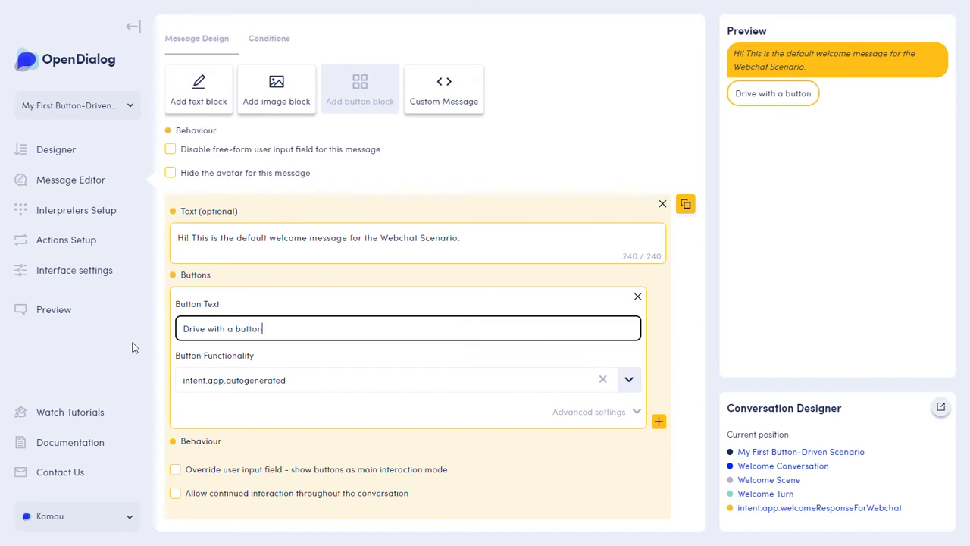
{"action": "left_click", "coordinate": [603, 379]}
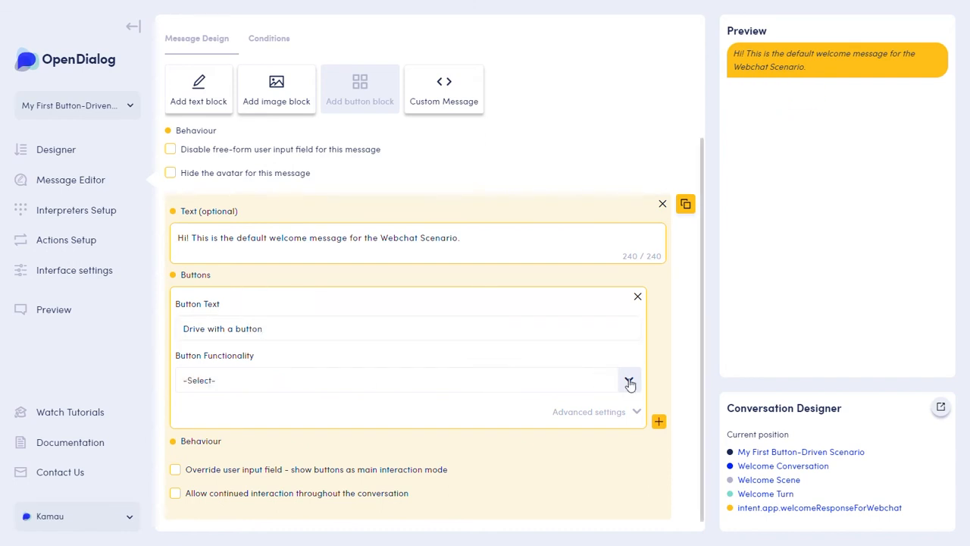
{"action": "left_click", "coordinate": [629, 380]}
{"action": "left_click", "coordinate": [269, 428]}
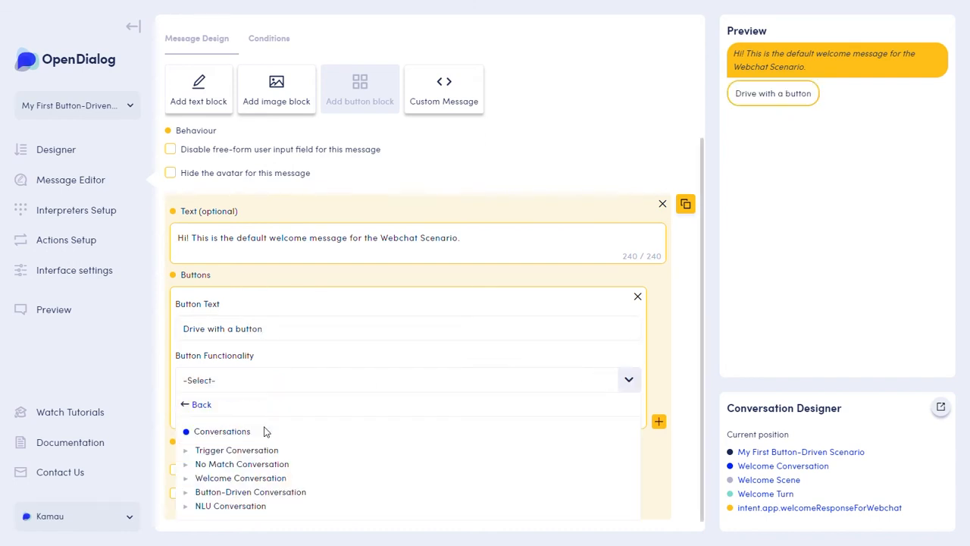
{"action": "left_click", "coordinate": [217, 491]}
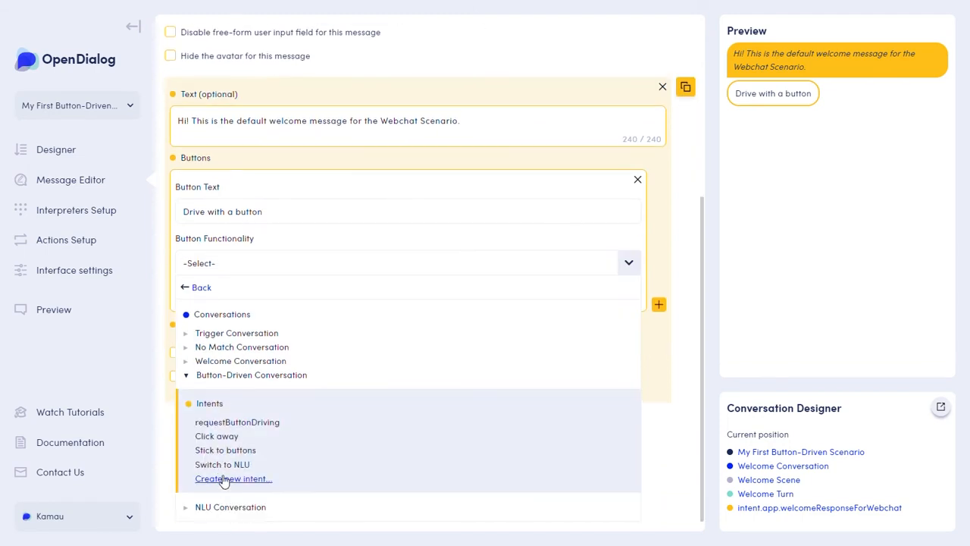
{"action": "left_click", "coordinate": [244, 423]}
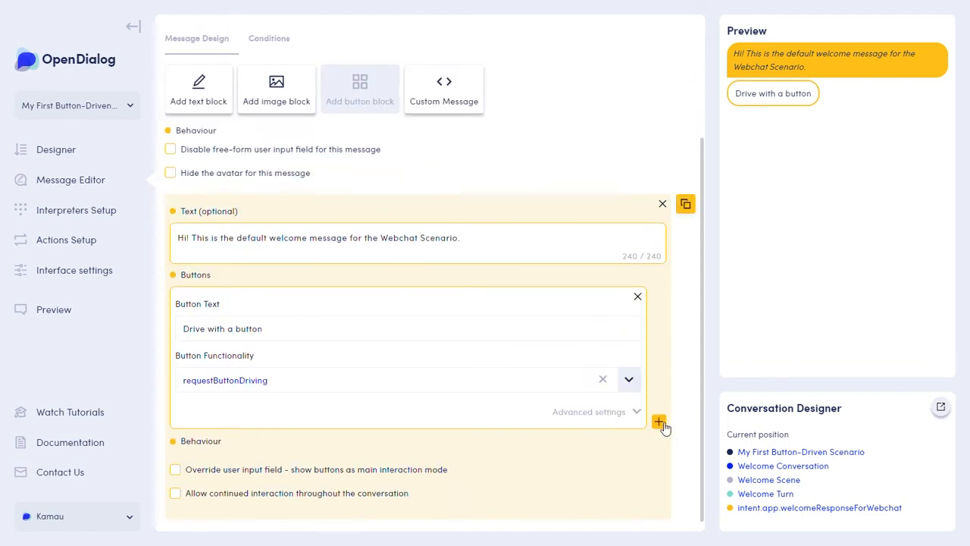
Add a second button labelled "Drive with NLU" and link it to the Switch to NLU intent of the NLU Conversation.
{"action": "left_click", "coordinate": [658, 422]}
{"action": "left_click", "coordinate": [253, 337]}
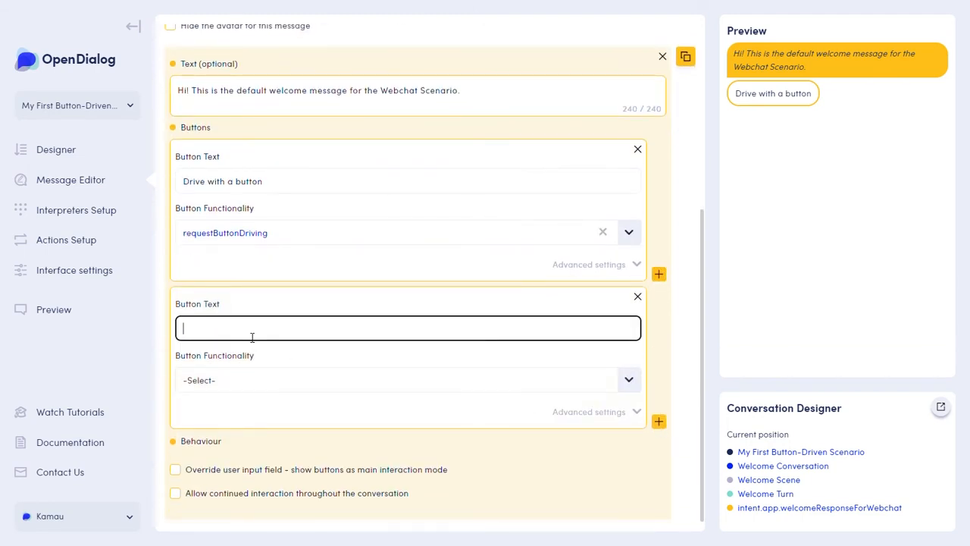
{"action": "type", "text": "Drive with NLU"}
{"action": "left_click", "coordinate": [231, 379]}
{"action": "left_click", "coordinate": [237, 430]}
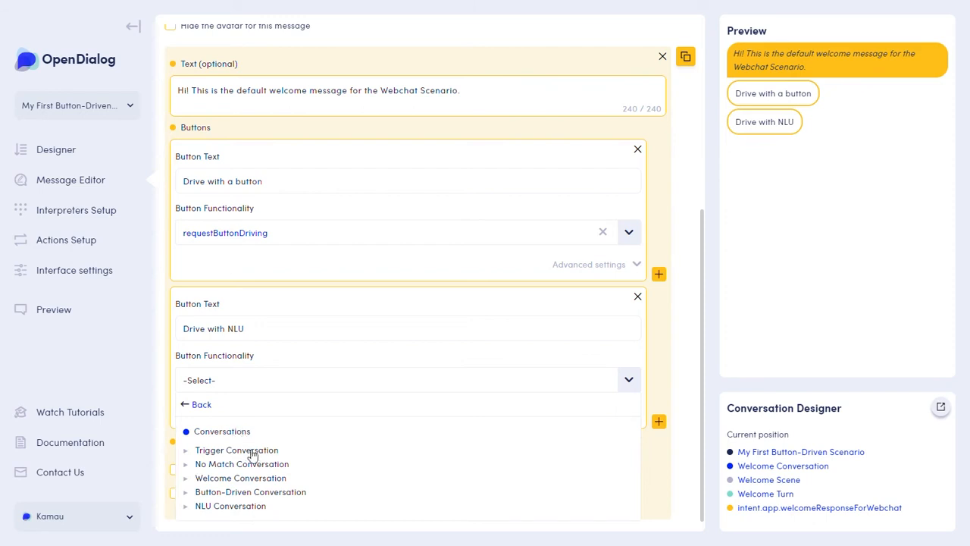
{"action": "left_click", "coordinate": [217, 508]}
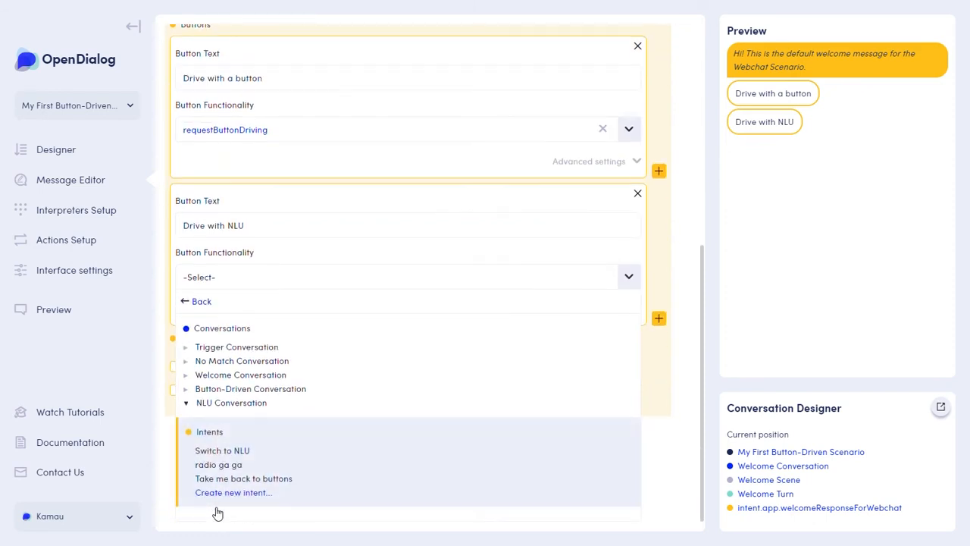
{"action": "left_click", "coordinate": [232, 456]}
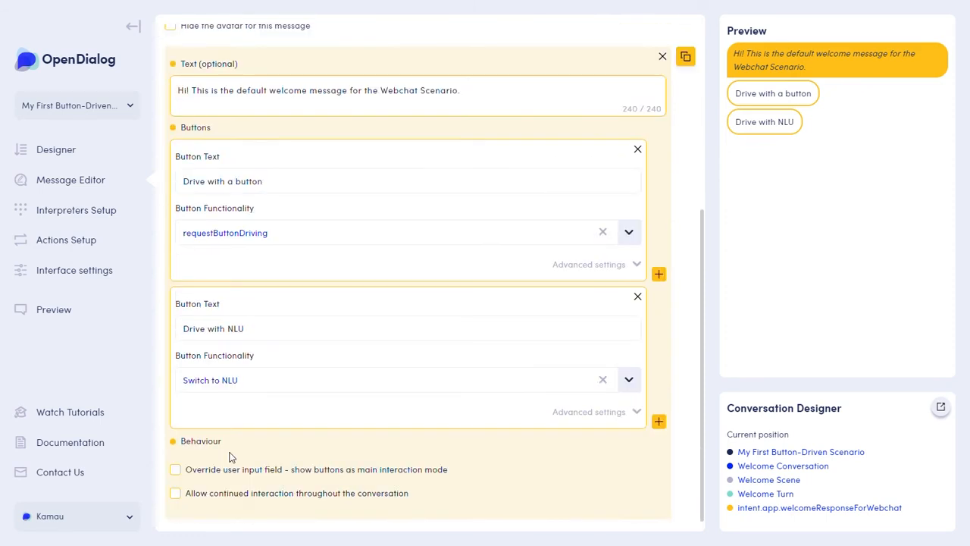
Save the edited welcome message and return to its message overview.
{"action": "scroll", "coordinate": [232, 455], "scroll_direction": "up", "scroll_amount": 5}
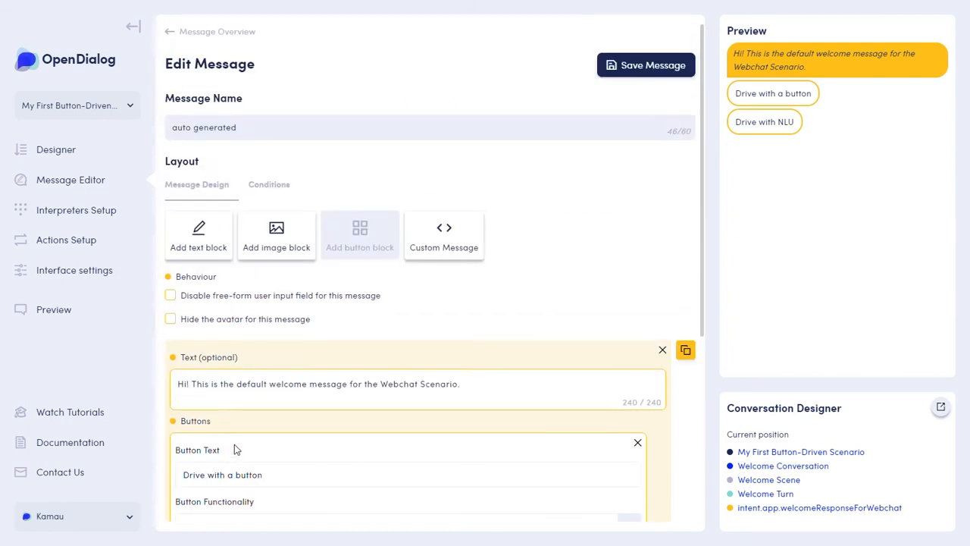
{"action": "left_click", "coordinate": [631, 67]}
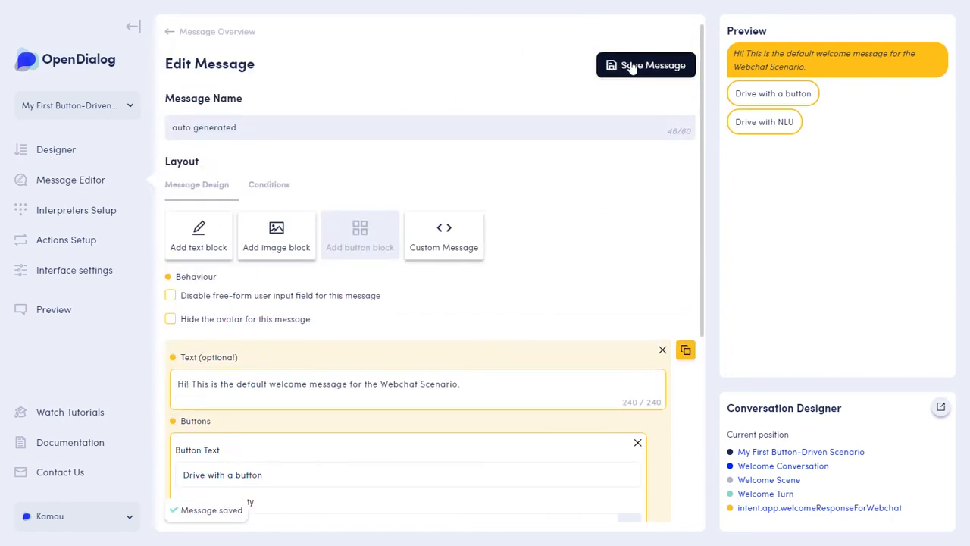
{"action": "left_click", "coordinate": [199, 35]}
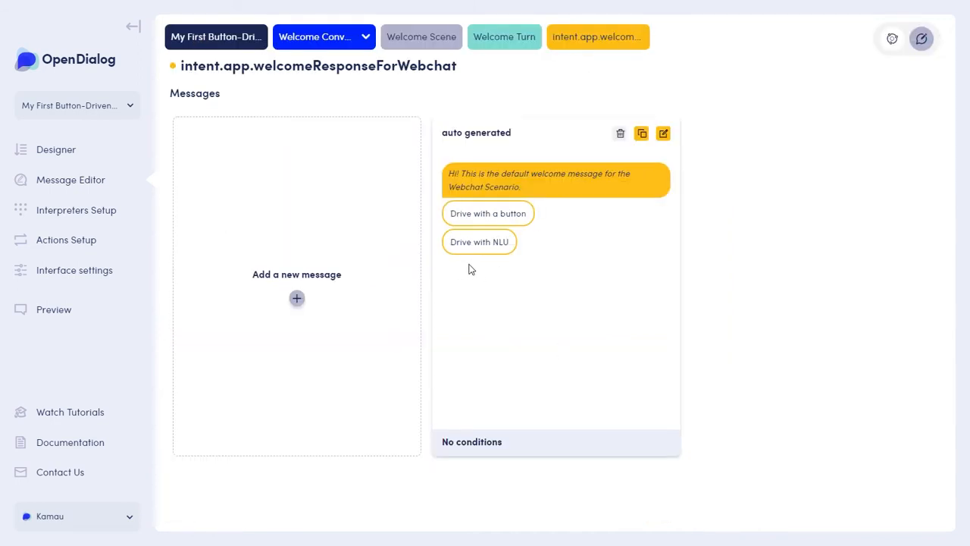
Open the existing message of the confirmButtonDriven intent in the Button-Driven Conversation for editing.
{"action": "left_click", "coordinate": [53, 152]}
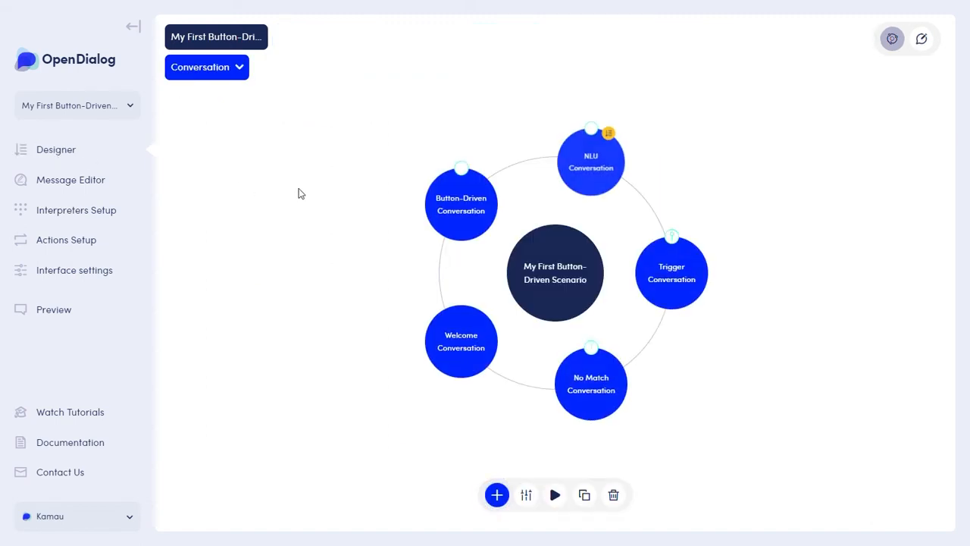
{"action": "mouse_move", "coordinate": [448, 205]}
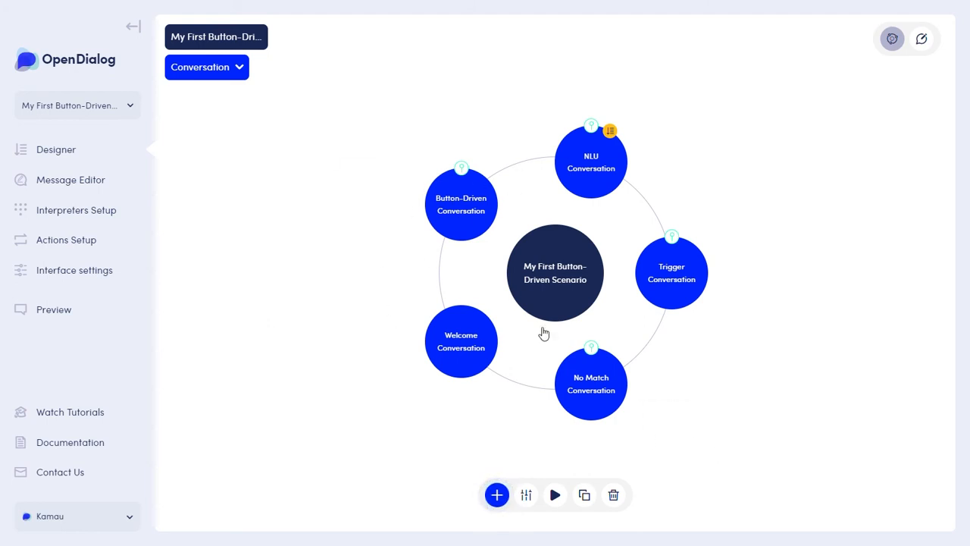
{"action": "mouse_move", "coordinate": [478, 215]}
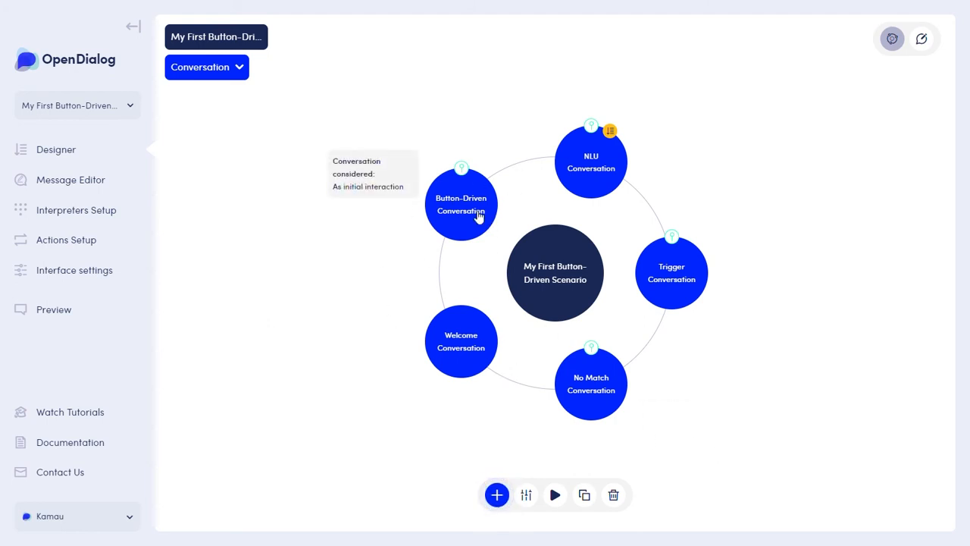
{"action": "left_click", "coordinate": [478, 215]}
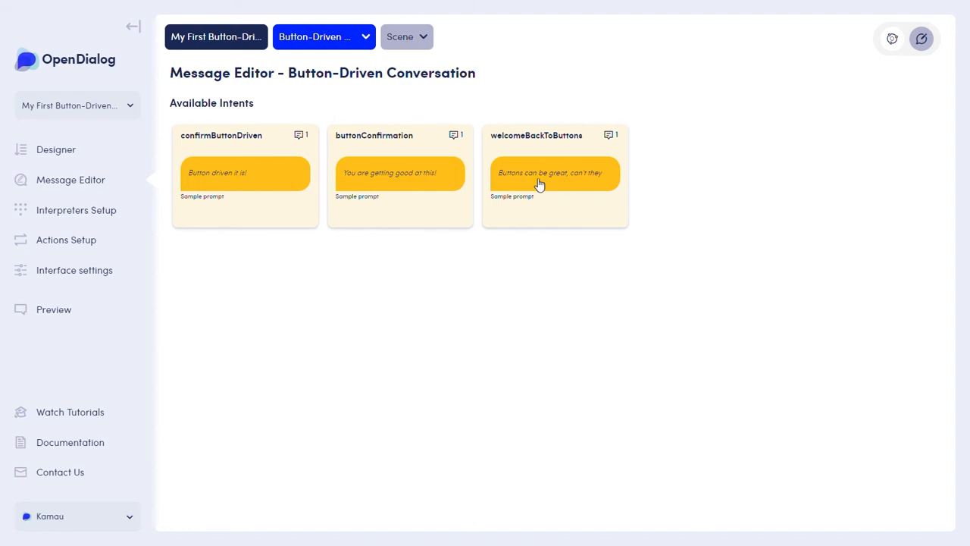
{"action": "left_click", "coordinate": [243, 182]}
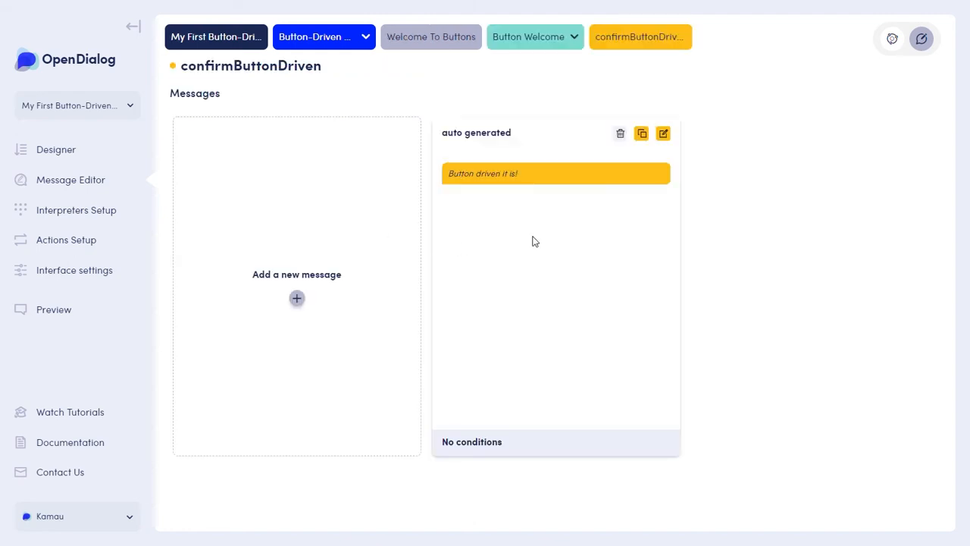
{"action": "left_click", "coordinate": [664, 140]}
Replace the message's text block with a button block whose text reads "Button driven it is!".
{"action": "left_click", "coordinate": [664, 353]}
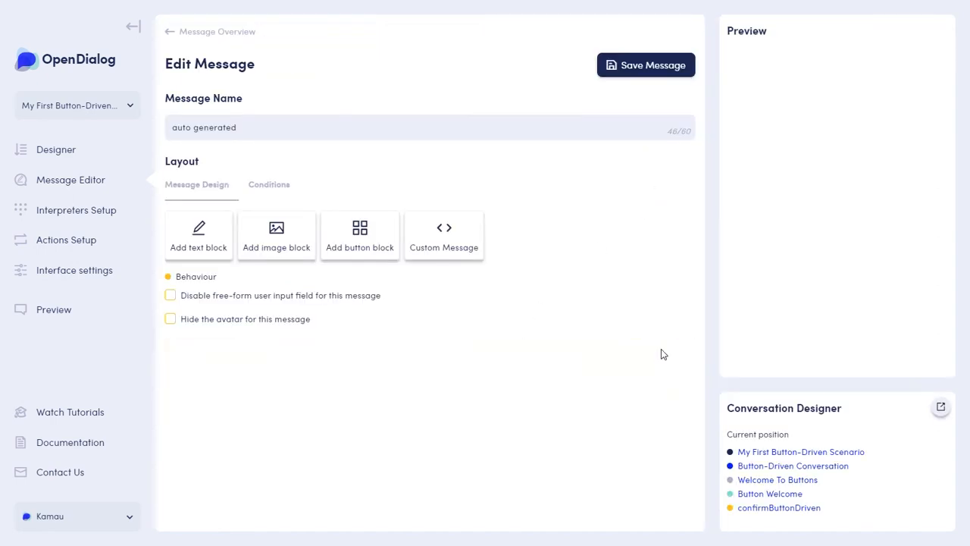
{"action": "left_click", "coordinate": [362, 249]}
{"action": "left_click", "coordinate": [269, 248]}
{"action": "type", "text": "Butt"}
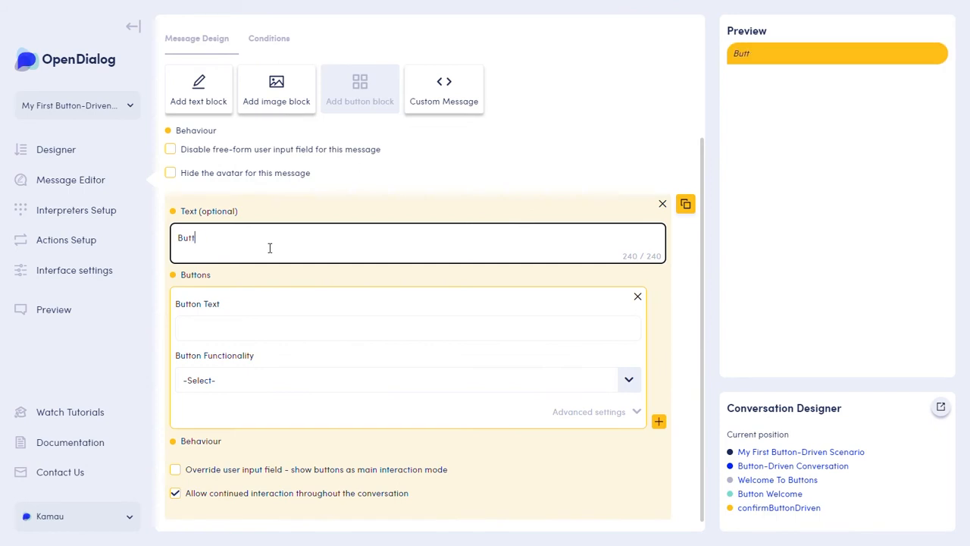
{"action": "type", "text": "on driven it is!"}
Label the button "Click away", link it to the Click away intent of the Button-Driven Conversation, and save the message.
{"action": "left_click", "coordinate": [228, 328]}
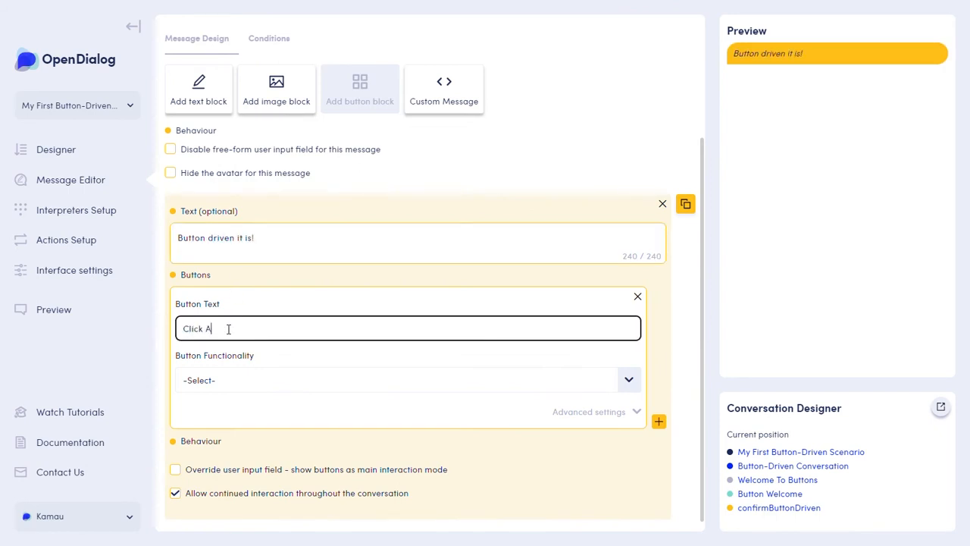
{"action": "left_click", "coordinate": [396, 385]}
{"action": "left_click", "coordinate": [249, 430]}
{"action": "left_click", "coordinate": [228, 493]}
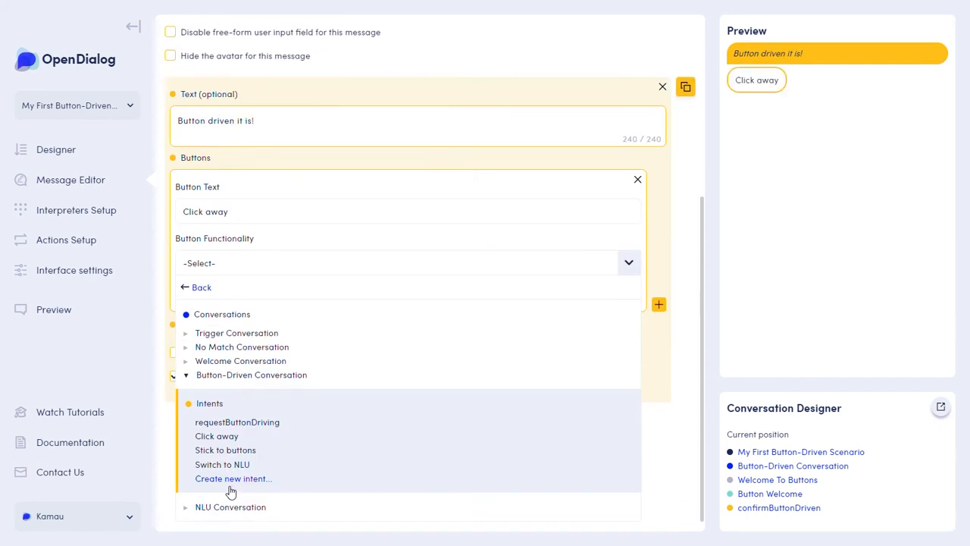
{"action": "left_click", "coordinate": [224, 437]}
{"action": "scroll", "coordinate": [382, 442], "scroll_direction": "up", "scroll_amount": 2}
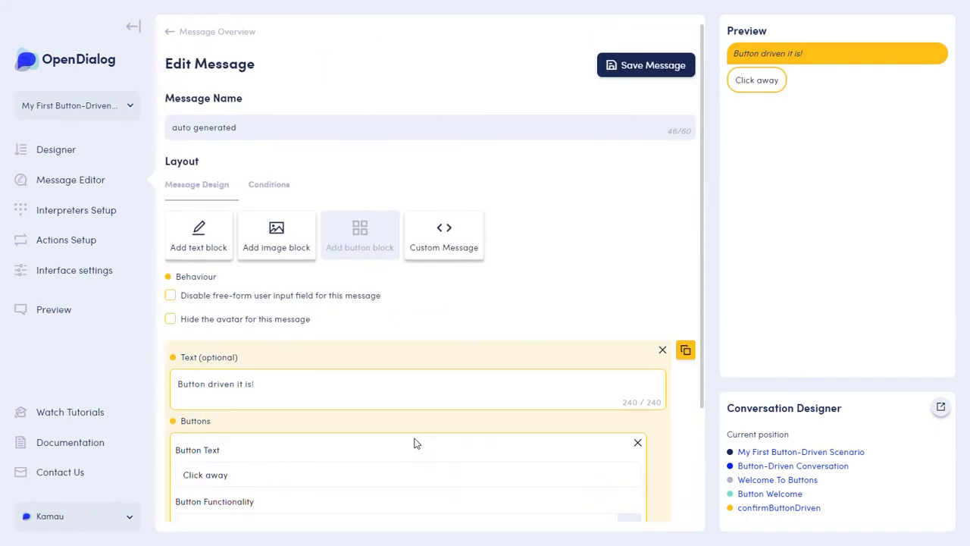
{"action": "left_click", "coordinate": [241, 34]}
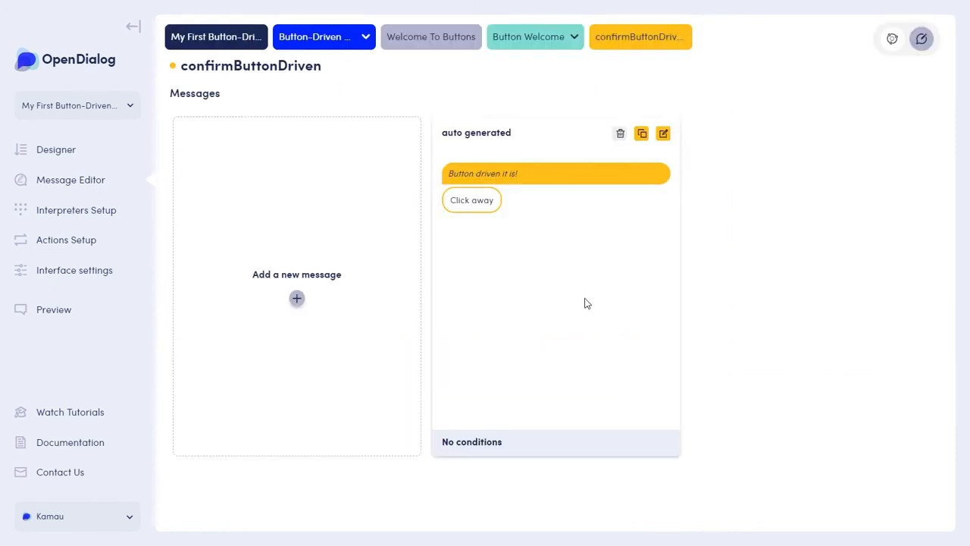
Open the existing message of the buttonConfirmation intent for editing and add a button block below its text.
{"action": "left_click", "coordinate": [429, 38]}
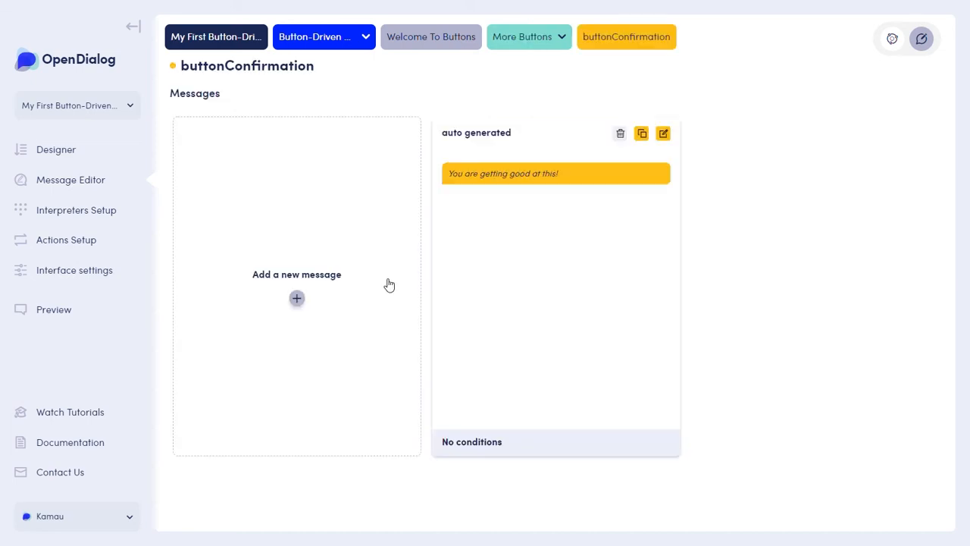
{"action": "left_click", "coordinate": [663, 134]}
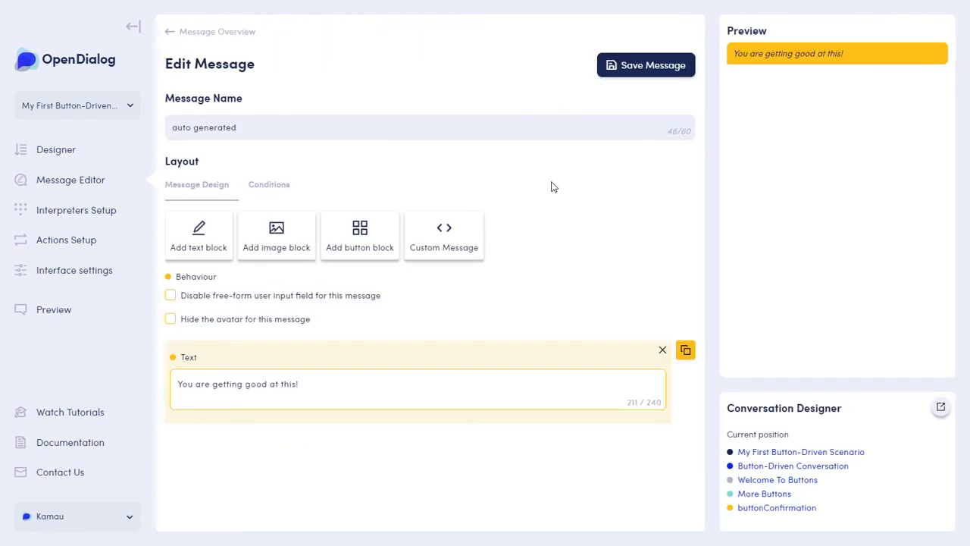
{"action": "left_click", "coordinate": [392, 232]}
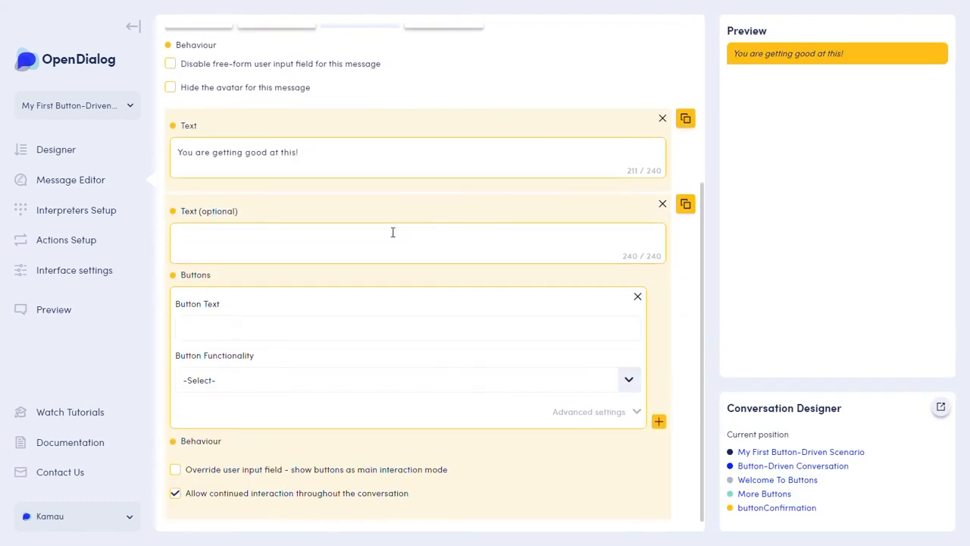
Label the first button "Stick to buttons" and link it to the Click away intent of the Button-Driven Conversation.
{"action": "left_click", "coordinate": [234, 325]}
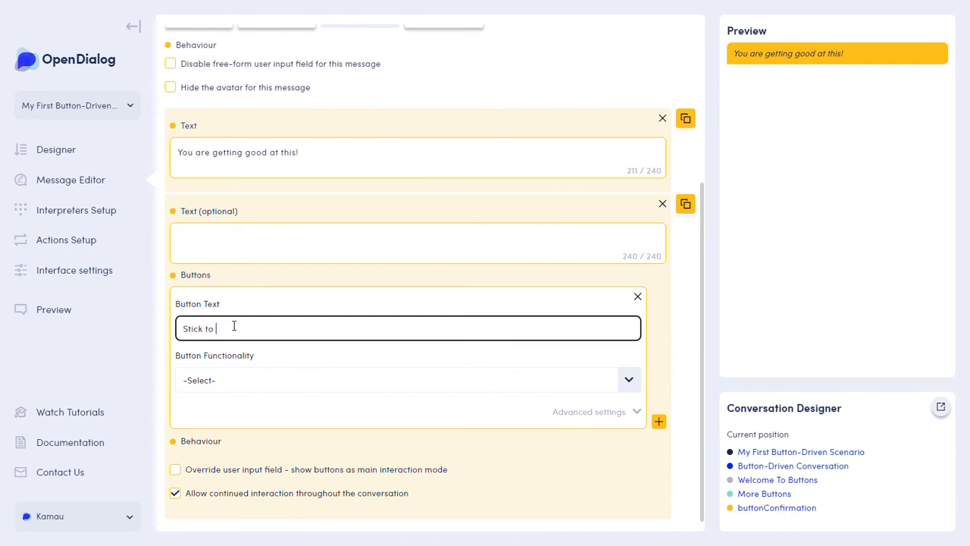
{"action": "left_click", "coordinate": [635, 385]}
{"action": "left_click", "coordinate": [255, 429]}
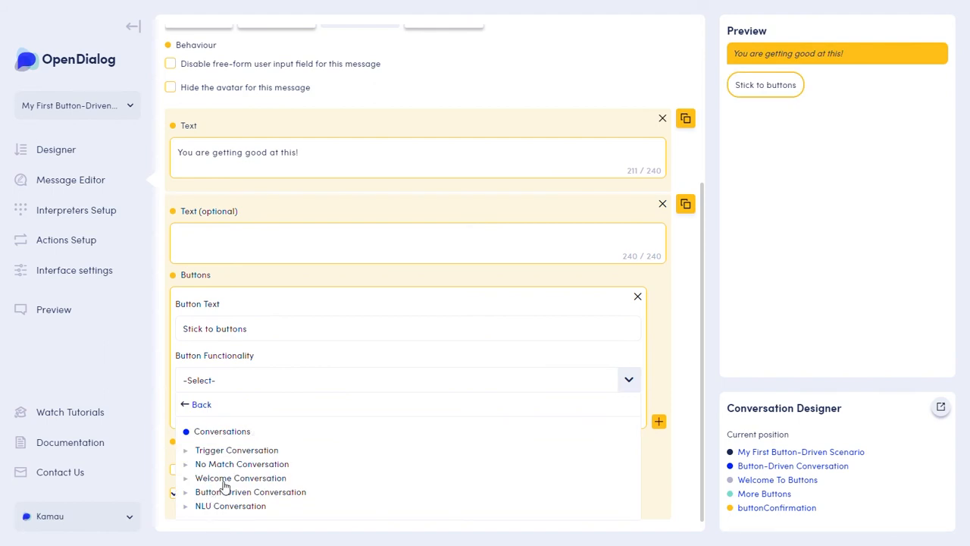
{"action": "left_click", "coordinate": [250, 492]}
{"action": "left_click", "coordinate": [216, 436]}
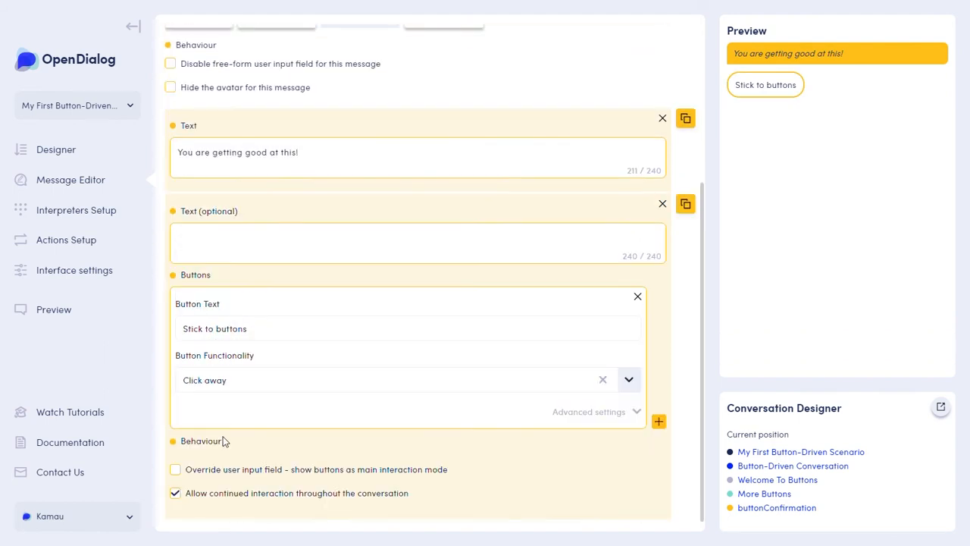
Add a second button labelled "Switch to NLU" and link it to the Switch to NLU intent of the NLU Conversation.
{"action": "left_click", "coordinate": [659, 421]}
{"action": "left_click", "coordinate": [205, 328]}
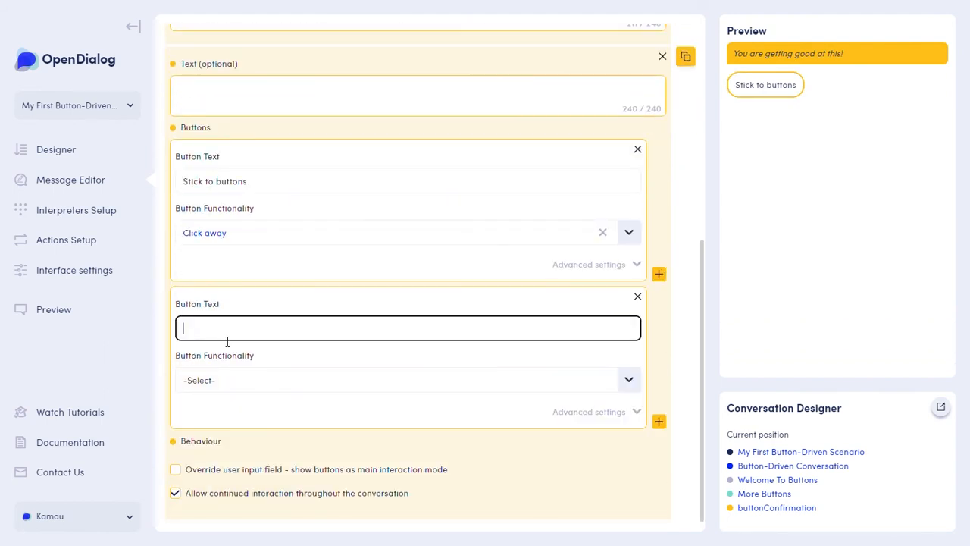
{"action": "type", "text": "Switch to NLU"}
{"action": "left_click", "coordinate": [282, 390]}
{"action": "left_click", "coordinate": [231, 429]}
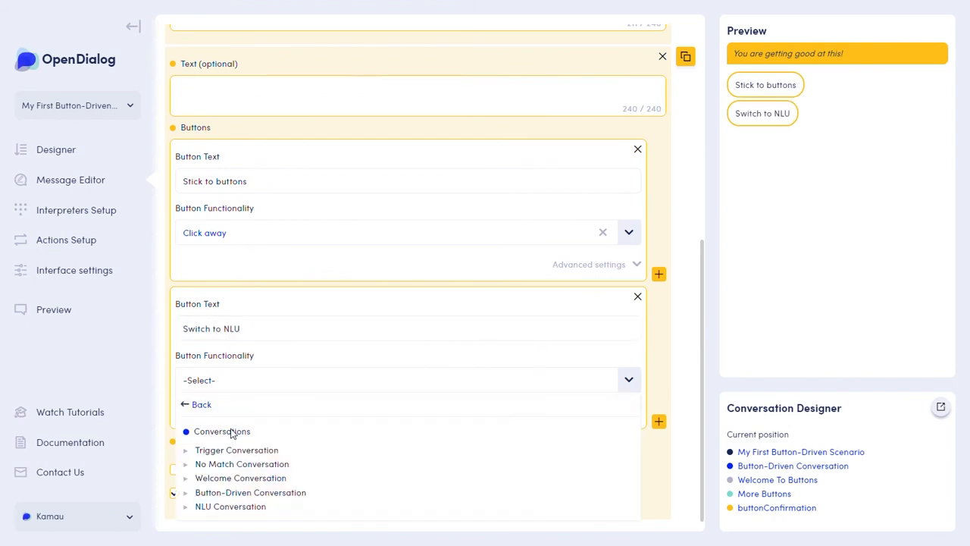
{"action": "left_click", "coordinate": [246, 510]}
{"action": "left_click", "coordinate": [227, 449]}
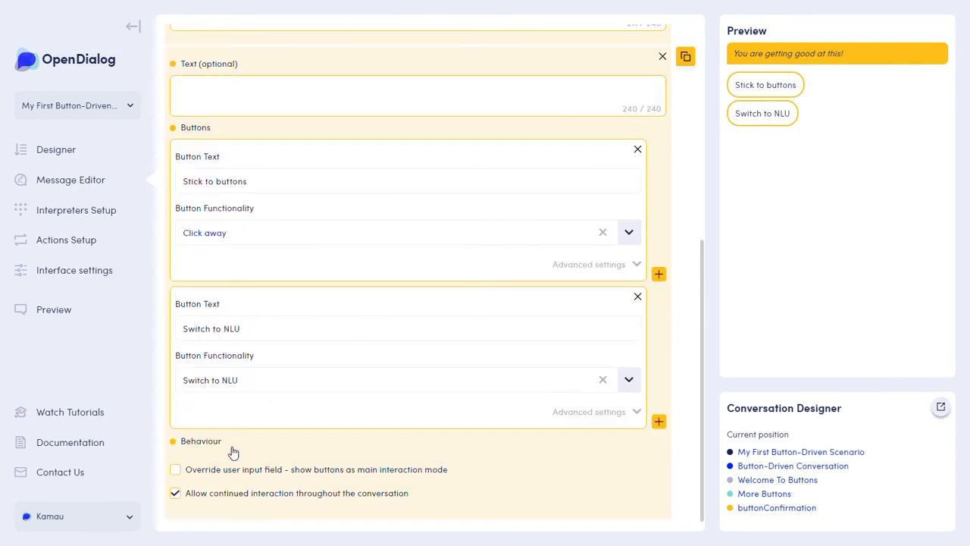
Save the buttonConfirmation message and return to its message overview.
{"action": "scroll", "coordinate": [607, 470], "scroll_direction": "up", "scroll_amount": 10}
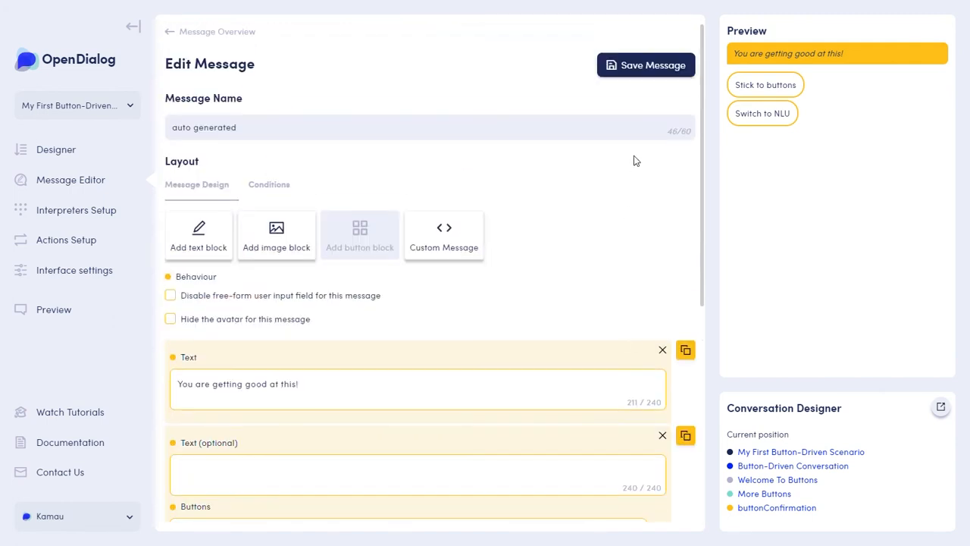
{"action": "left_click", "coordinate": [650, 74]}
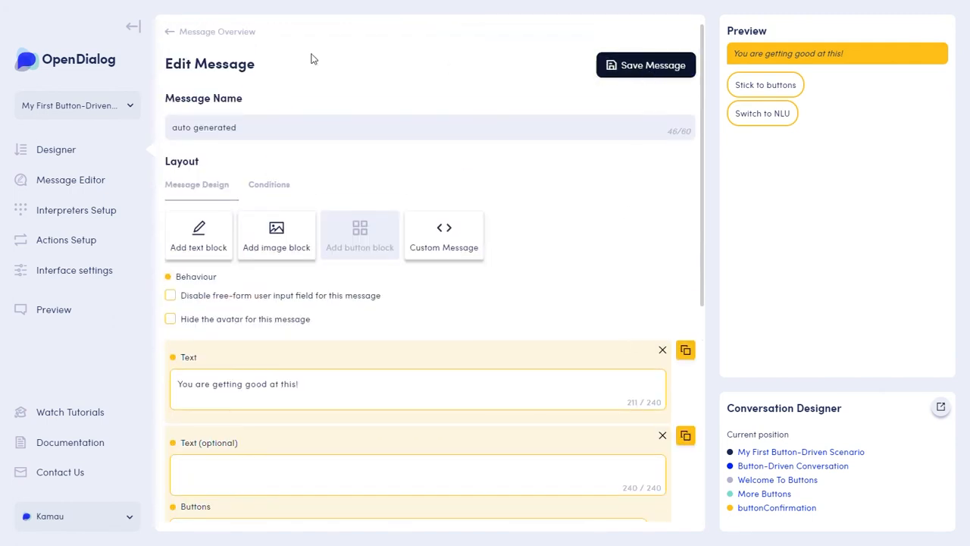
{"action": "left_click", "coordinate": [203, 31]}
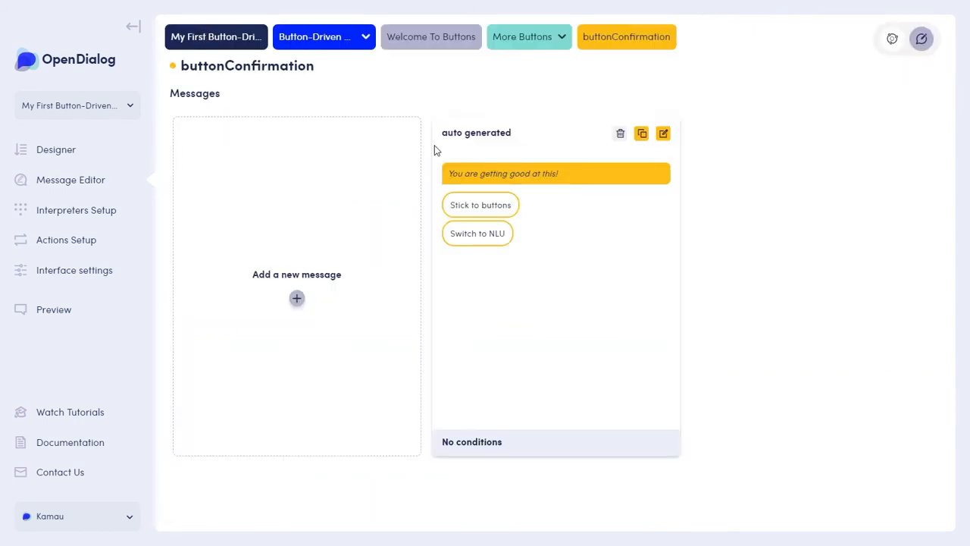
Open the existing message of the welcomeBackToButtons intent for editing and add a button block below its text.
{"action": "left_click", "coordinate": [431, 38]}
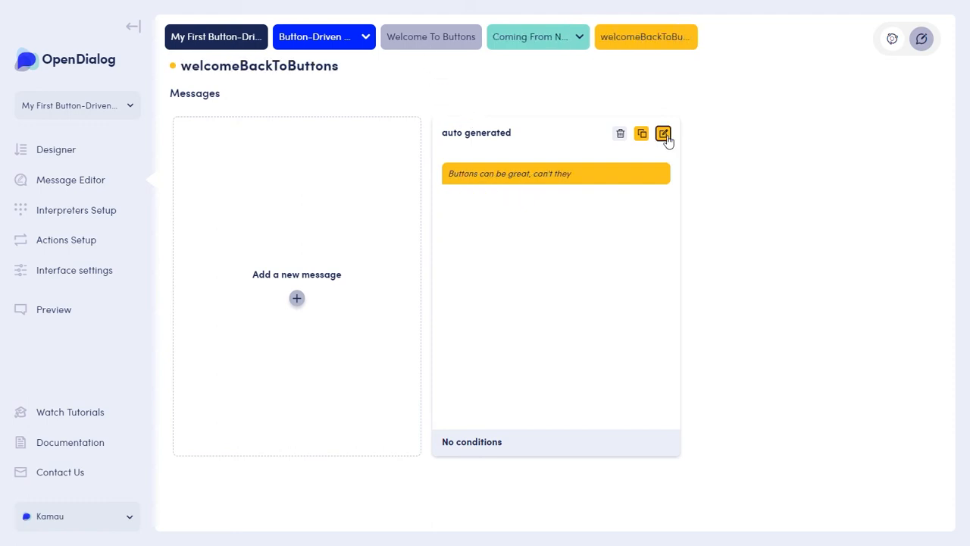
{"action": "left_click", "coordinate": [664, 134]}
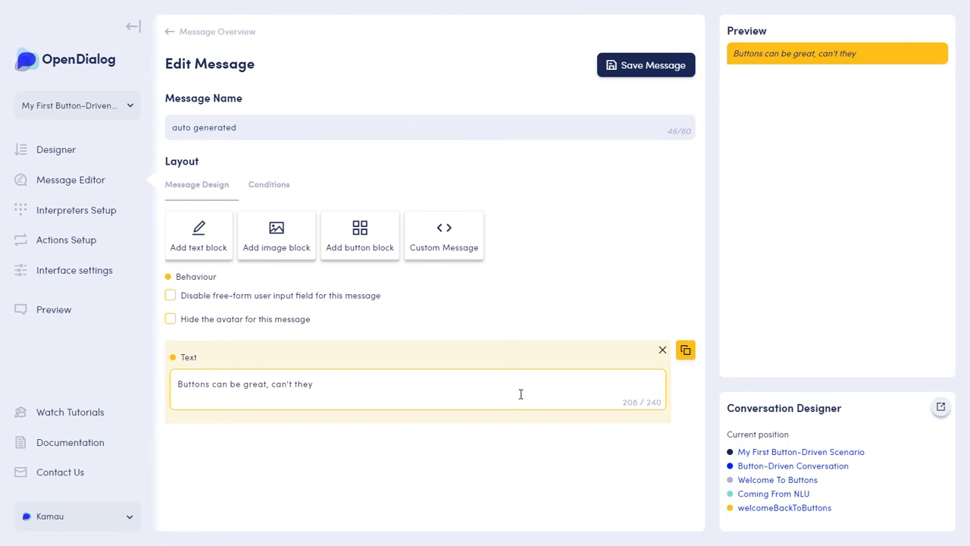
{"action": "left_click", "coordinate": [360, 236]}
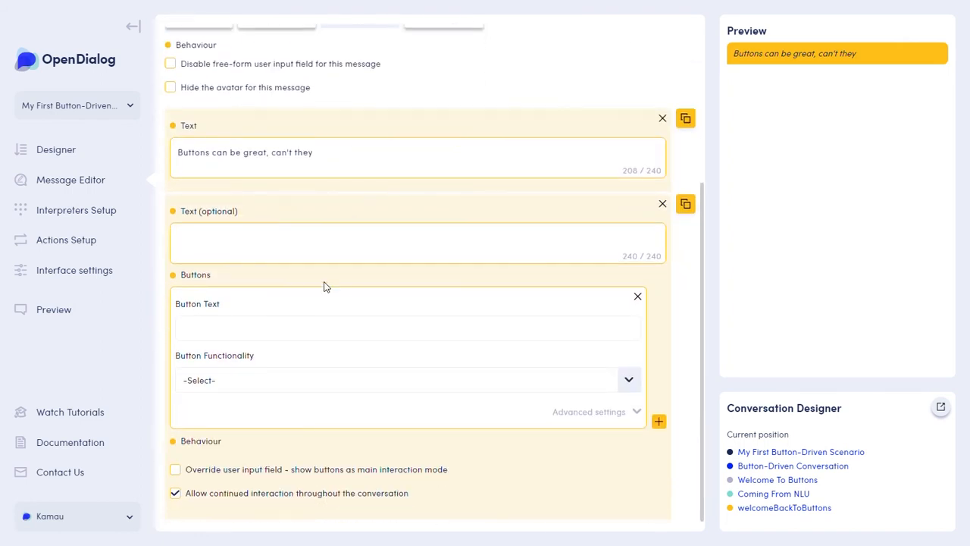
Label the new button "Click away" and link it to the Click away intent of the Button-Driven Conversation.
{"action": "left_click", "coordinate": [234, 329]}
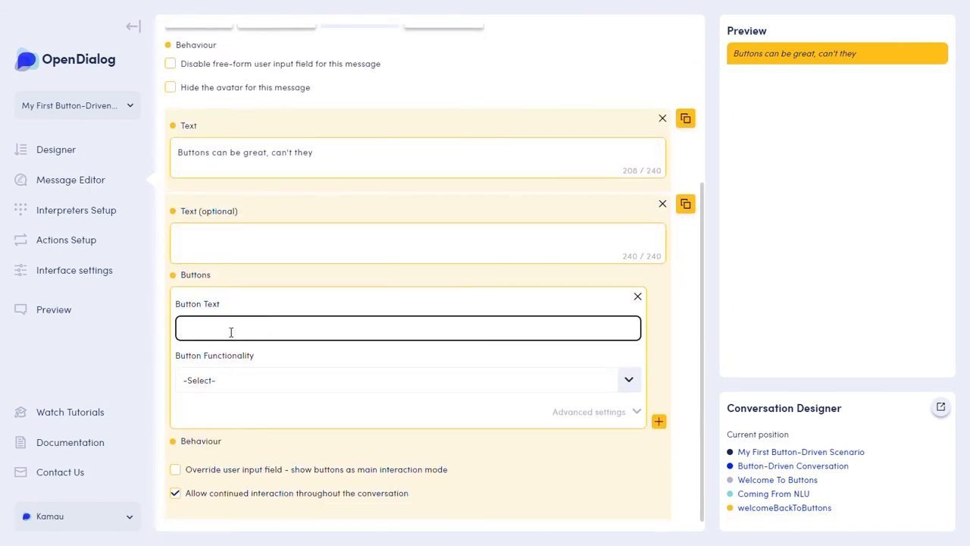
{"action": "type", "text": "Click away"}
{"action": "left_click", "coordinate": [230, 382]}
{"action": "left_click", "coordinate": [219, 432]}
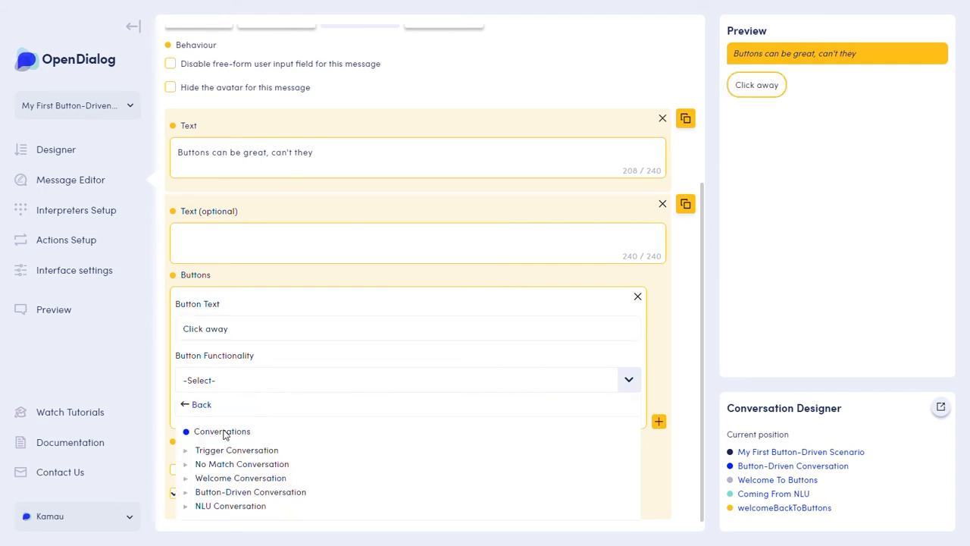
{"action": "left_click", "coordinate": [224, 492]}
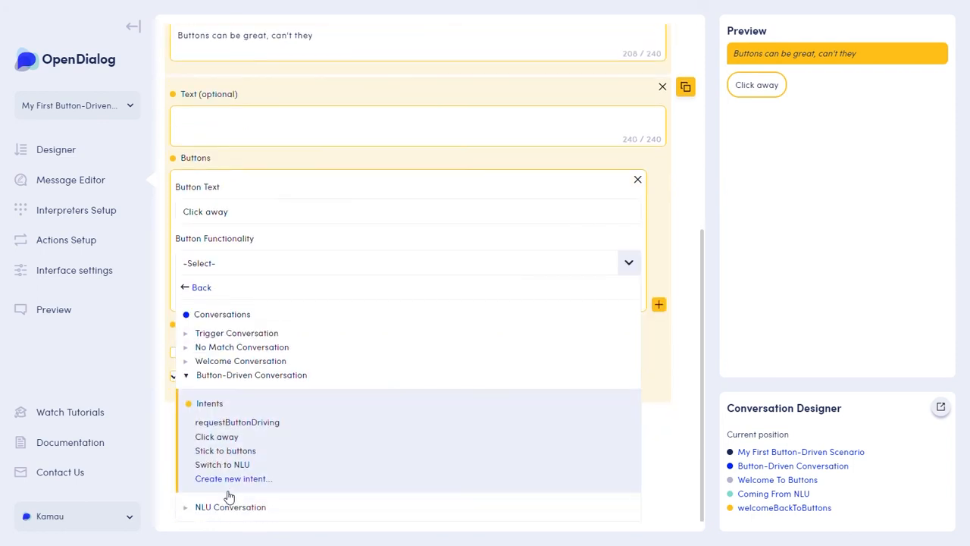
{"action": "left_click", "coordinate": [217, 437]}
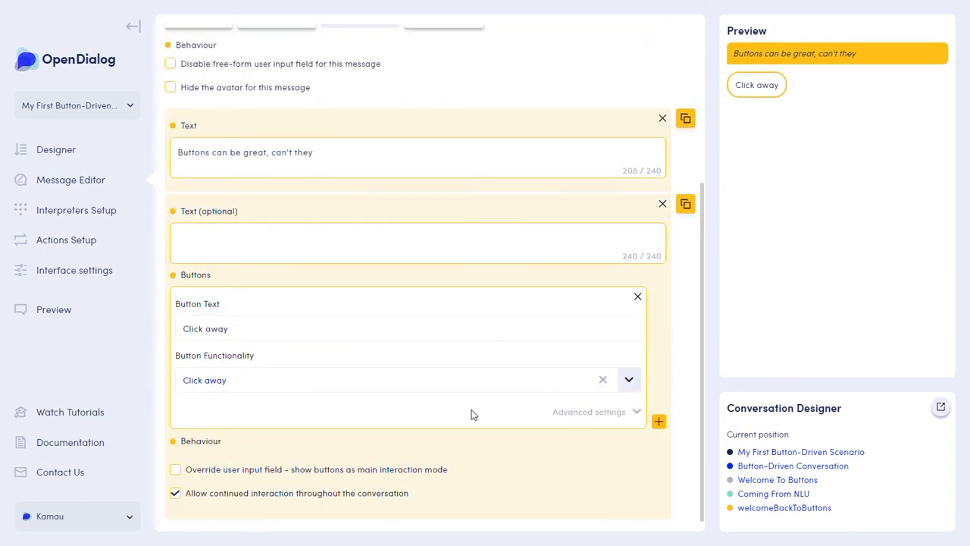
Save the welcomeBackToButtons message and return to its message overview.
{"action": "scroll", "coordinate": [478, 413], "scroll_direction": "up", "scroll_amount": 3}
{"action": "left_click", "coordinate": [618, 67]}
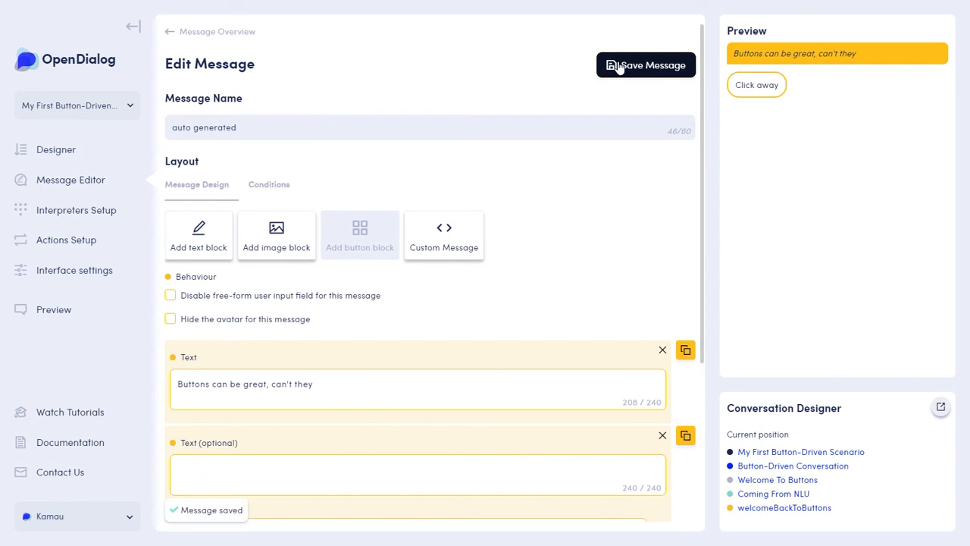
{"action": "left_click", "coordinate": [242, 34]}
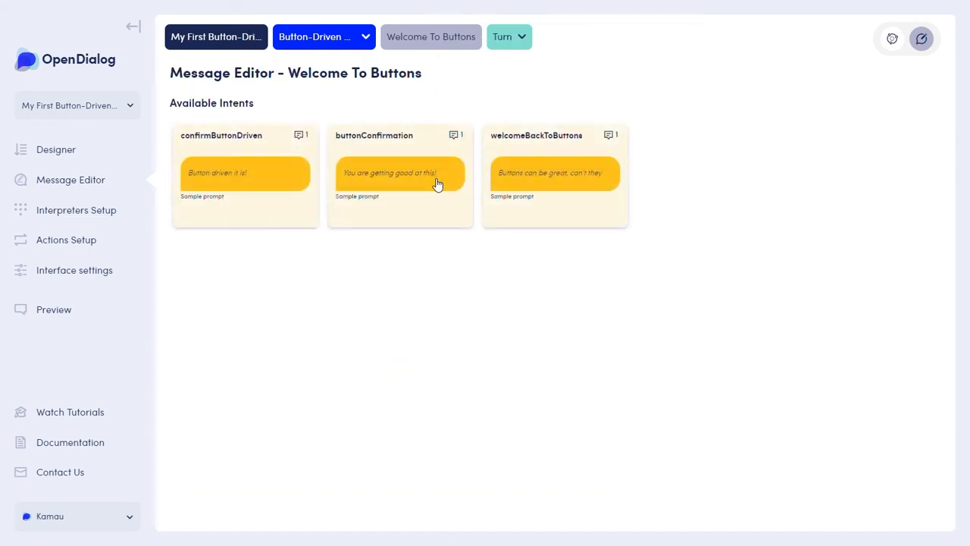
Go to the NLU Conversation and open the existing message of its noButtons intent for editing.
{"action": "left_click", "coordinate": [55, 155]}
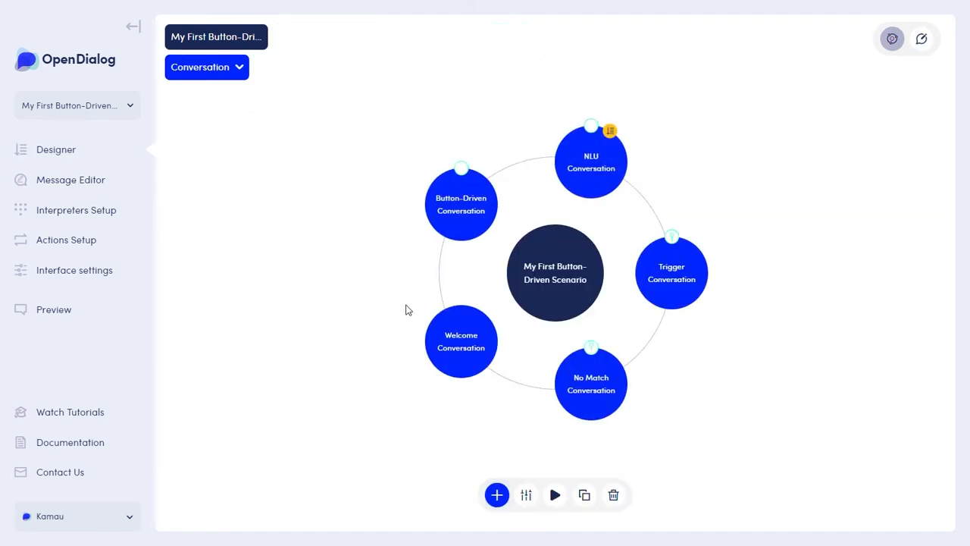
{"action": "mouse_move", "coordinate": [589, 157]}
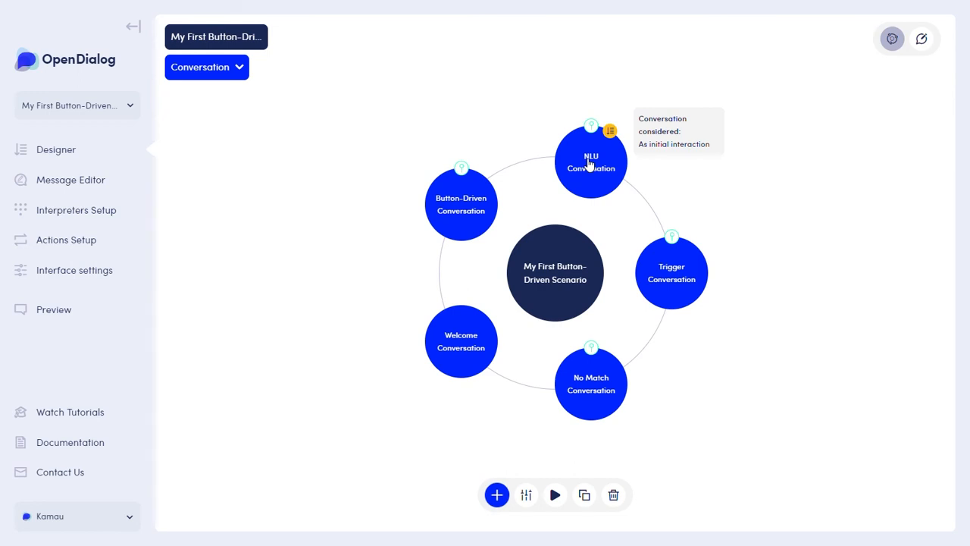
{"action": "left_click", "coordinate": [589, 160]}
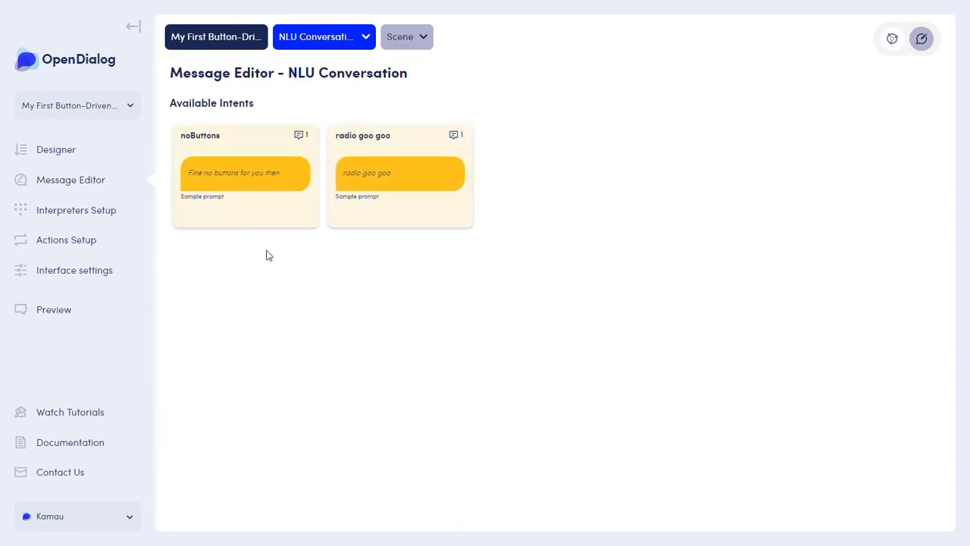
{"action": "left_click", "coordinate": [231, 195]}
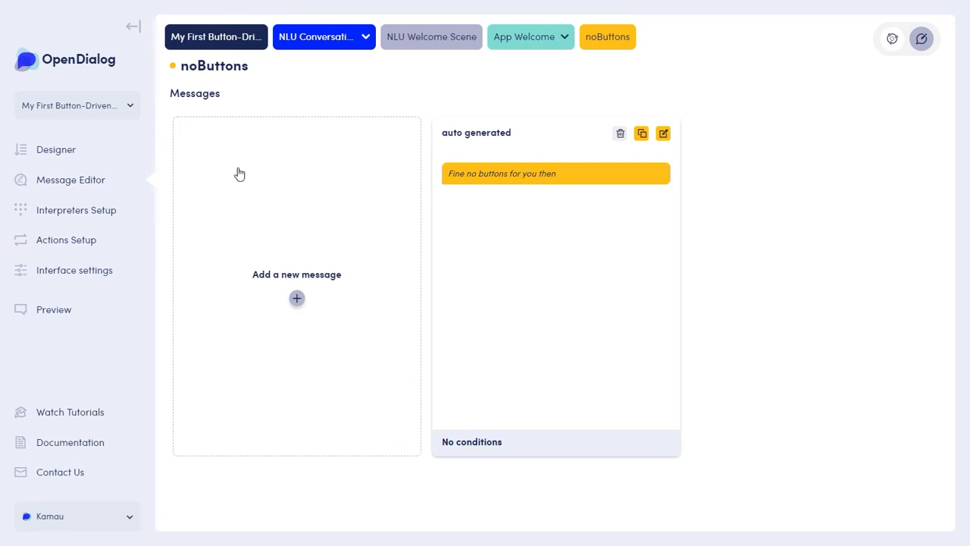
{"action": "left_click", "coordinate": [663, 134]}
Add a second text block reading "Why don't you sing for me! I'll get us started, shall I?".
{"action": "left_click", "coordinate": [102, 248]}
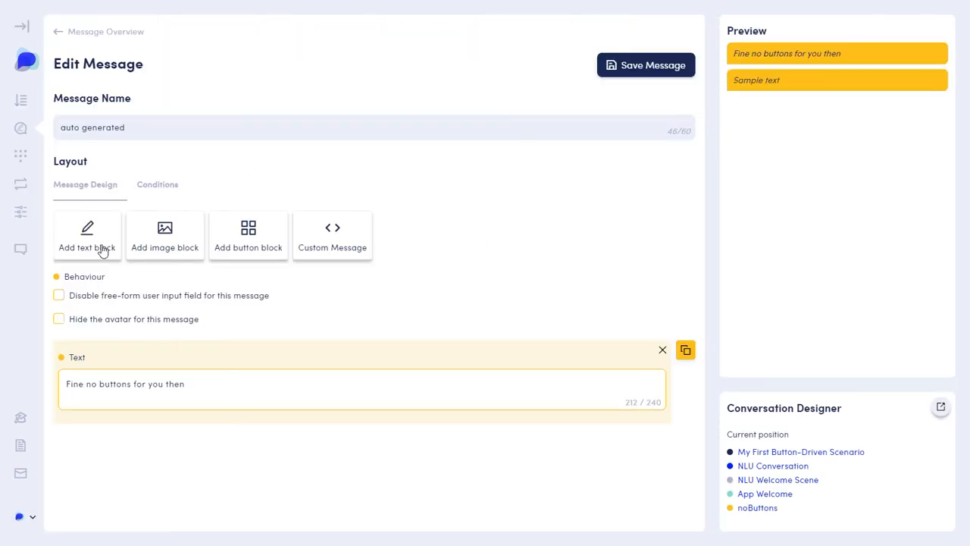
{"action": "left_click", "coordinate": [121, 479]}
{"action": "key", "text": "BackSpace"}
{"action": "key", "text": "BackSpace"}
{"action": "key", "text": "BackSpace"}
{"action": "key", "text": "BackSpace"}
{"action": "key", "text": "BackSpace"}
{"action": "key", "text": "BackSpace"}
{"action": "key", "text": "BackSpace"}
{"action": "key", "text": "BackSpace"}
{"action": "key", "text": "BackSpace"}
{"action": "key", "text": "BackSpace"}
{"action": "key", "text": "BackSpace"}
{"action": "type", "text": "Why "}
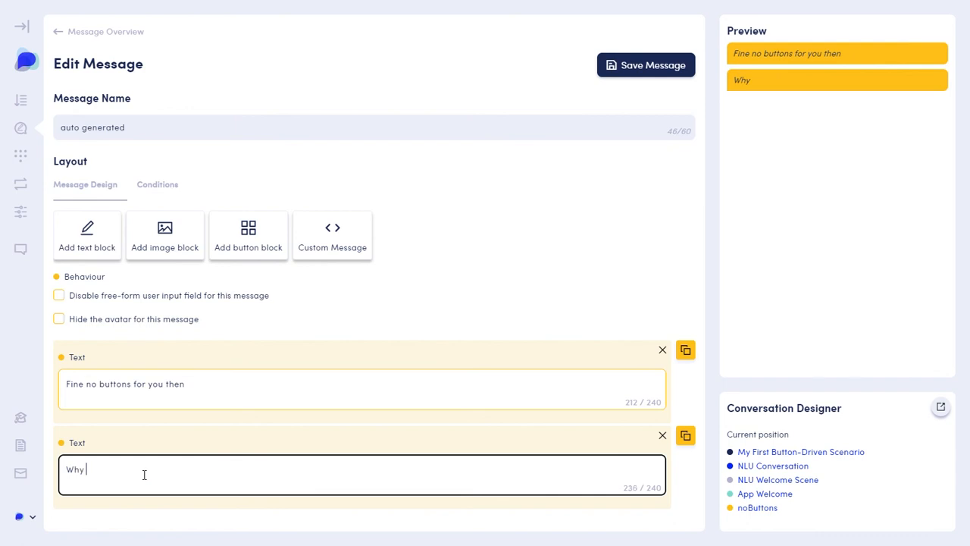
{"action": "type", "text": "don't you sing for  me! I'll get us started, shall I?"}
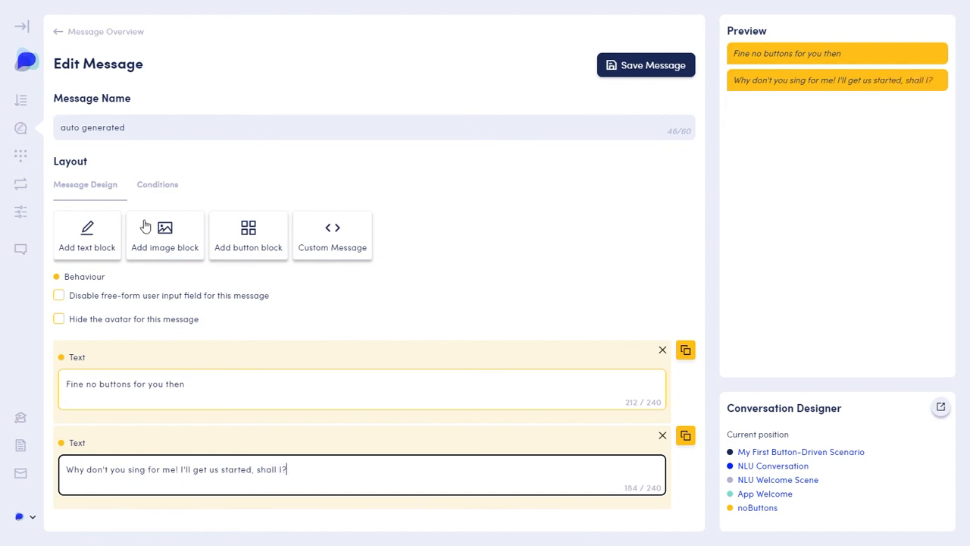
Add a third text block reading "All we hear is..." to the noButtons message.
{"action": "left_click", "coordinate": [92, 252]}
{"action": "left_click", "coordinate": [146, 483]}
{"action": "key", "text": "BackSpace"}
{"action": "key", "text": "BackSpace"}
{"action": "key", "text": "BackSpace"}
{"action": "key", "text": "BackSpace"}
{"action": "key", "text": "BackSpace"}
{"action": "key", "text": "BackSpace"}
{"action": "key", "text": "BackSpace"}
{"action": "key", "text": "BackSpace"}
{"action": "key", "text": "BackSpace"}
{"action": "key", "text": "BackSpace"}
{"action": "key", "text": "BackSpace"}
{"action": "type", "text": "All"}
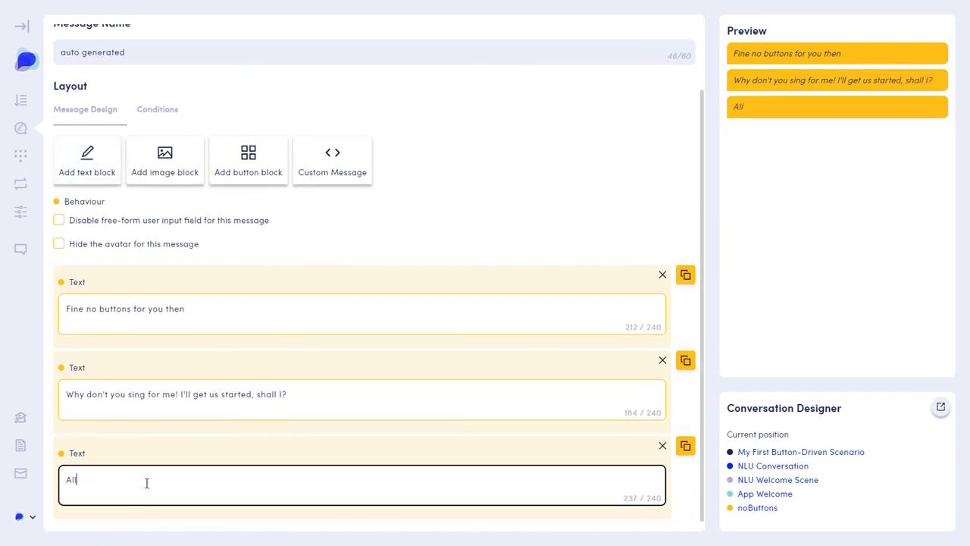
{"action": "type", "text": " we hear is..."}
Save the noButtons message and return to its message overview.
{"action": "scroll", "coordinate": [138, 438], "scroll_direction": "up", "scroll_amount": 2}
{"action": "left_click", "coordinate": [645, 69]}
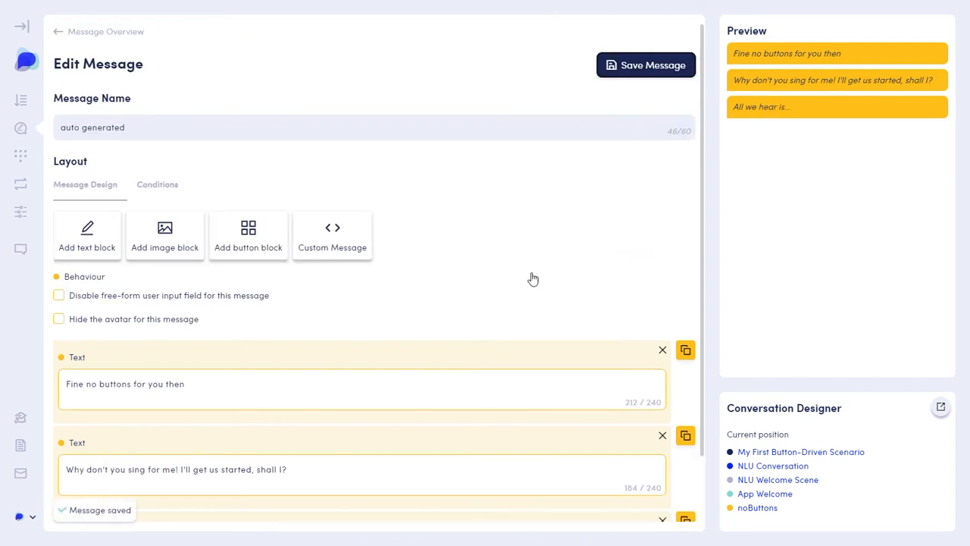
{"action": "left_click", "coordinate": [91, 34]}
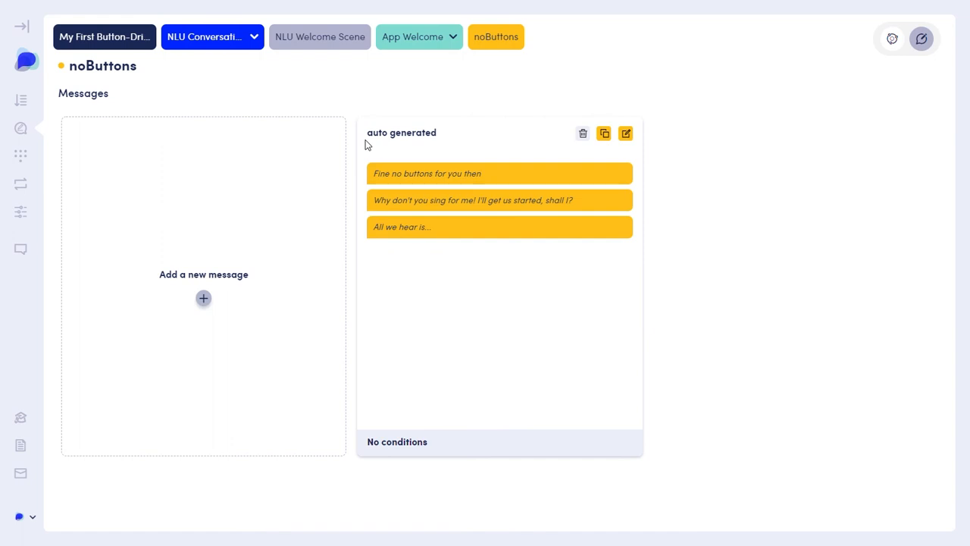
Open the existing message of the radio goo goo intent in the NLU Welcome Scene for editing.
{"action": "left_click", "coordinate": [352, 48]}
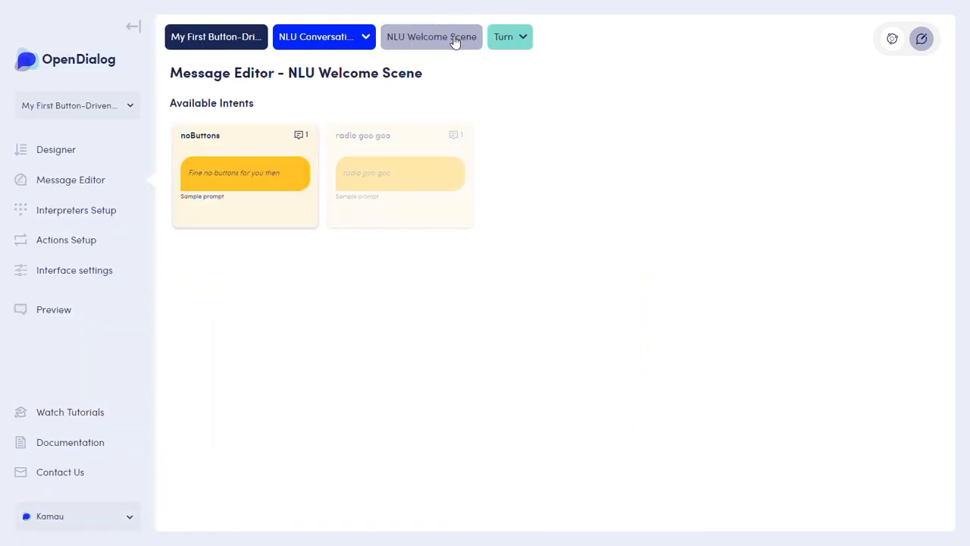
{"action": "left_click", "coordinate": [392, 186]}
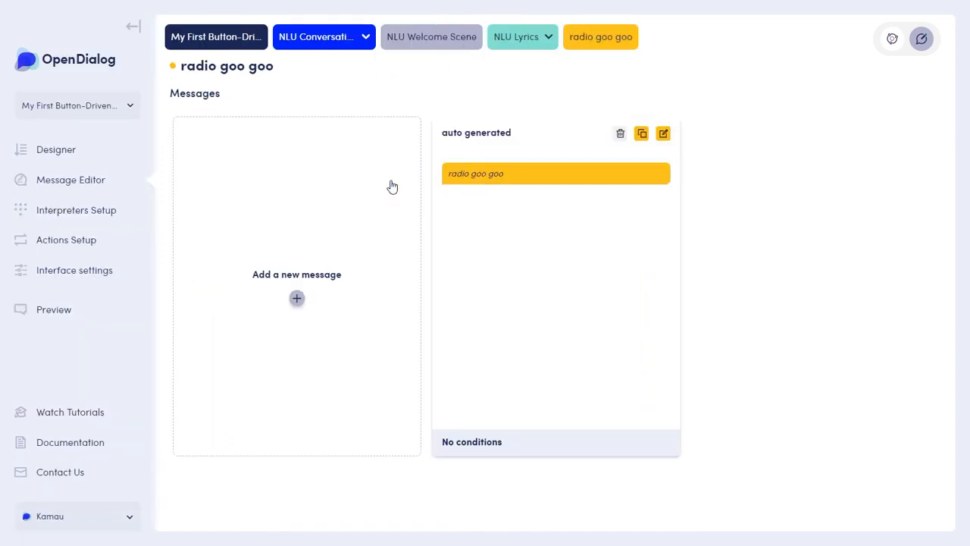
{"action": "left_click", "coordinate": [664, 134]}
Add a button block to the radio goo goo message with the optional text "Sing to me again... or".
{"action": "left_click", "coordinate": [357, 247]}
{"action": "left_click", "coordinate": [219, 249]}
{"action": "type", "text": "Sing to me again.. or"}
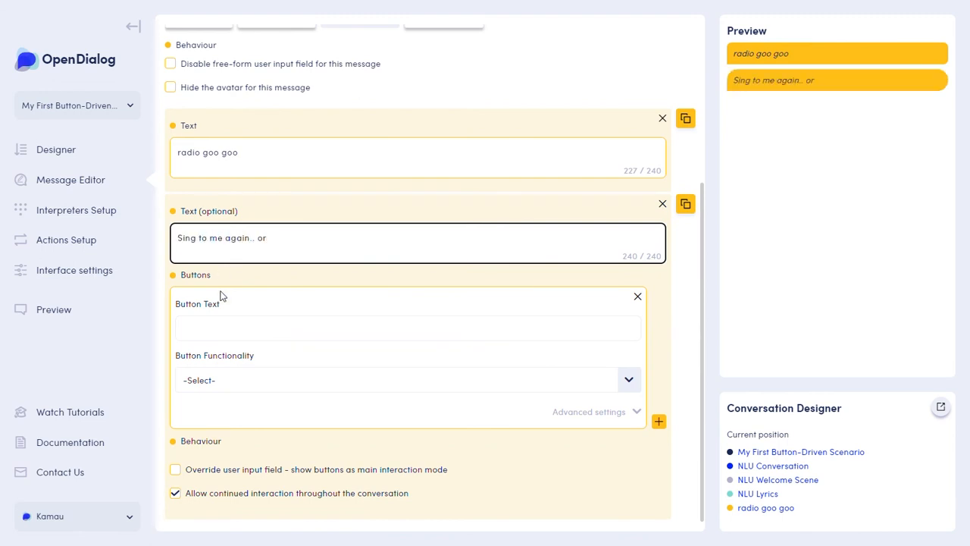
Label the block's button "Bring back buttons" and have it simulate the user intent "Take me back to buttons".
{"action": "left_click", "coordinate": [194, 341]}
{"action": "type", "text": "Br"}
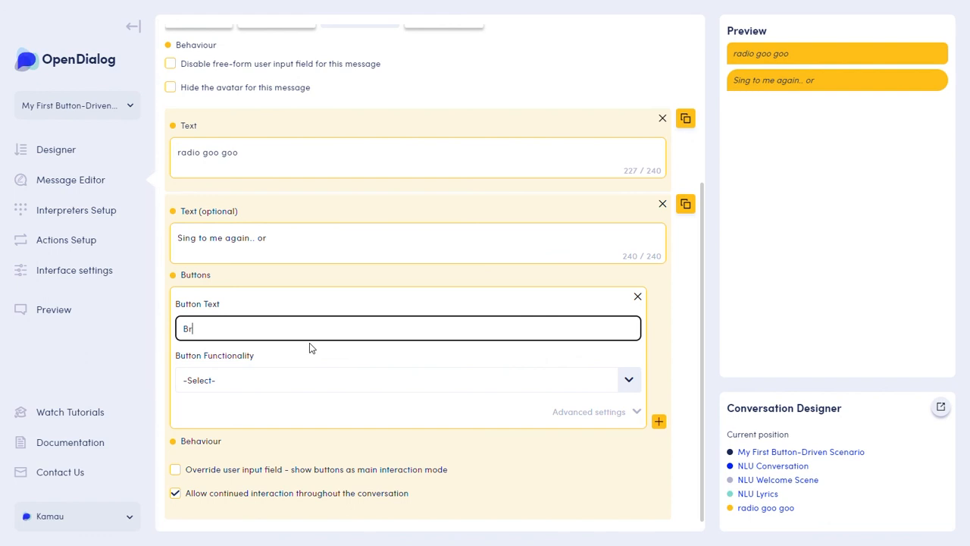
{"action": "type", "text": "ing back buttons"}
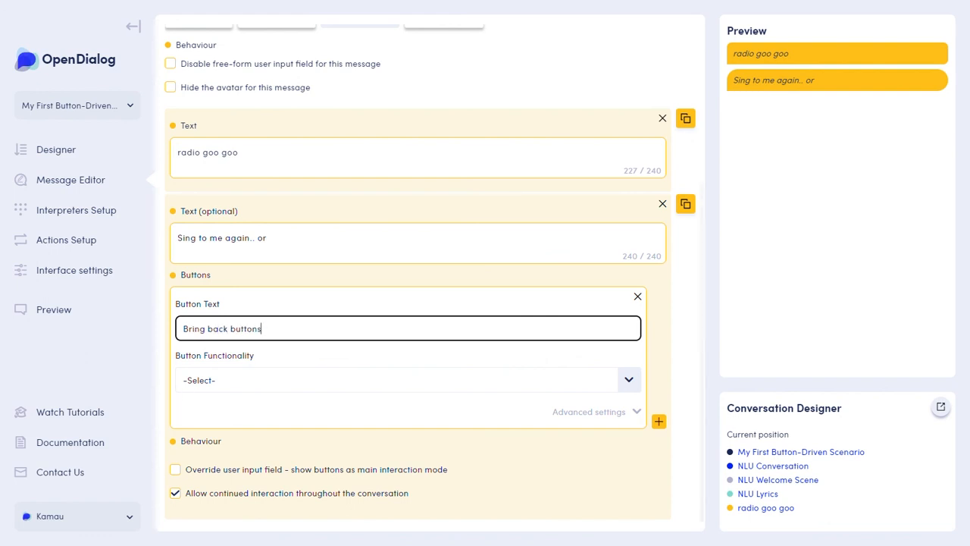
{"action": "left_click", "coordinate": [412, 379]}
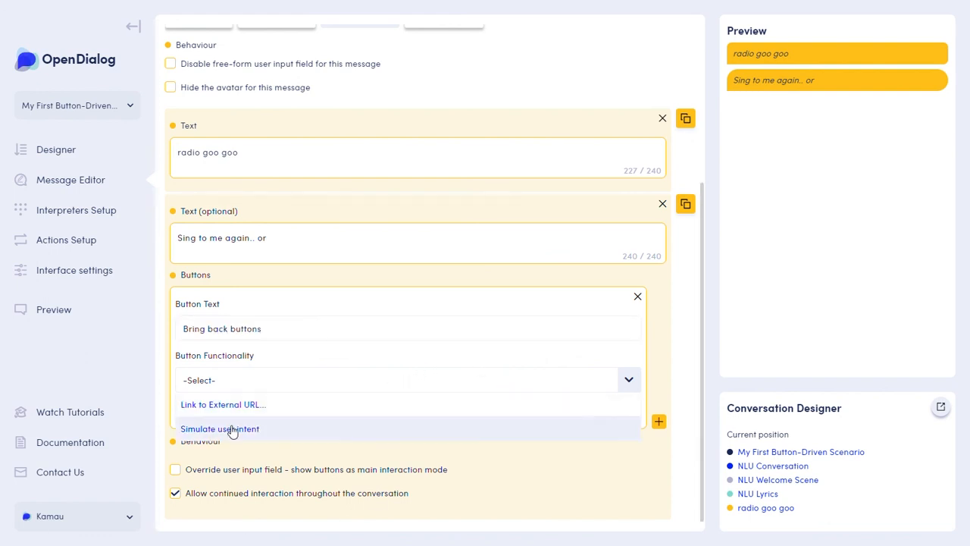
{"action": "left_click", "coordinate": [232, 429]}
{"action": "left_click", "coordinate": [235, 508]}
{"action": "left_click", "coordinate": [254, 479]}
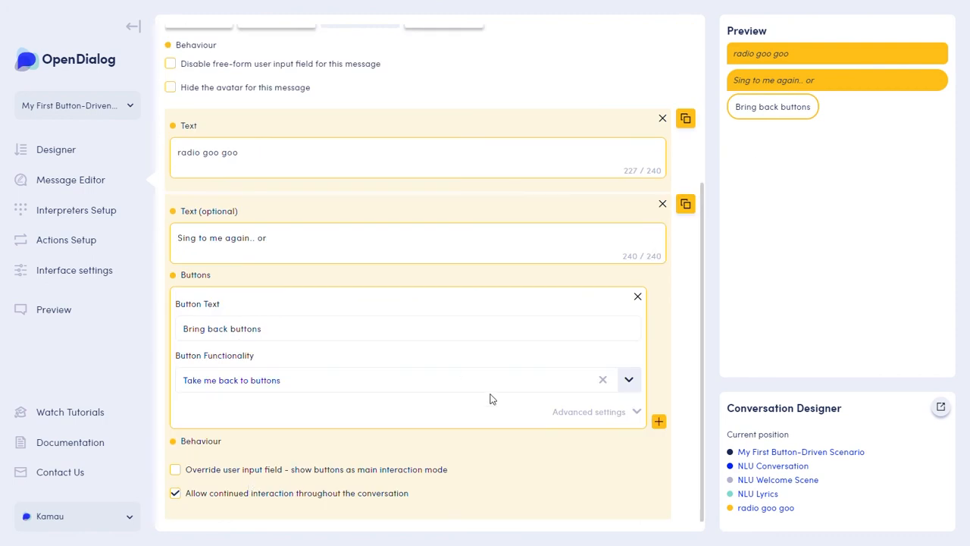
Save the radio goo goo message and return to its message overview.
{"action": "scroll", "coordinate": [491, 398], "scroll_direction": "up", "scroll_amount": 3}
{"action": "left_click", "coordinate": [645, 65]}
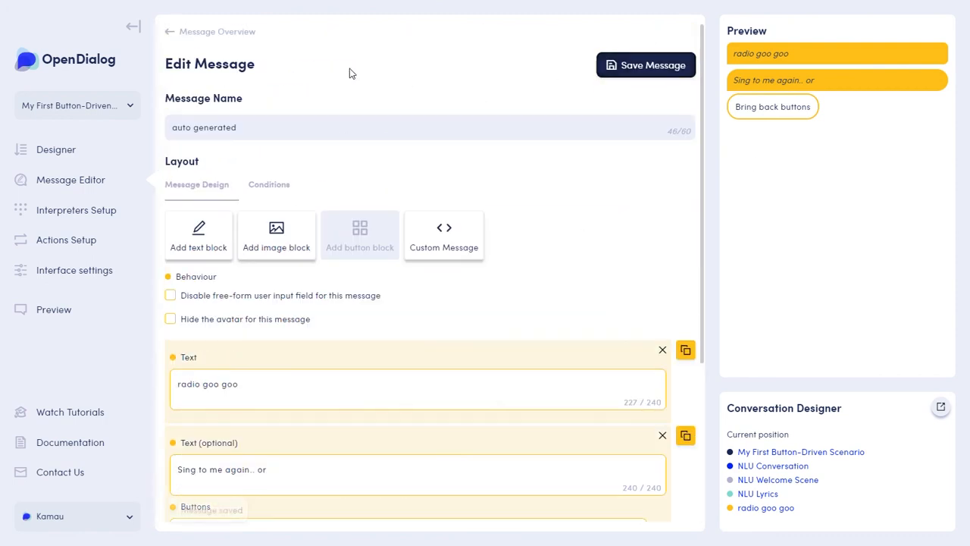
{"action": "left_click", "coordinate": [211, 34]}
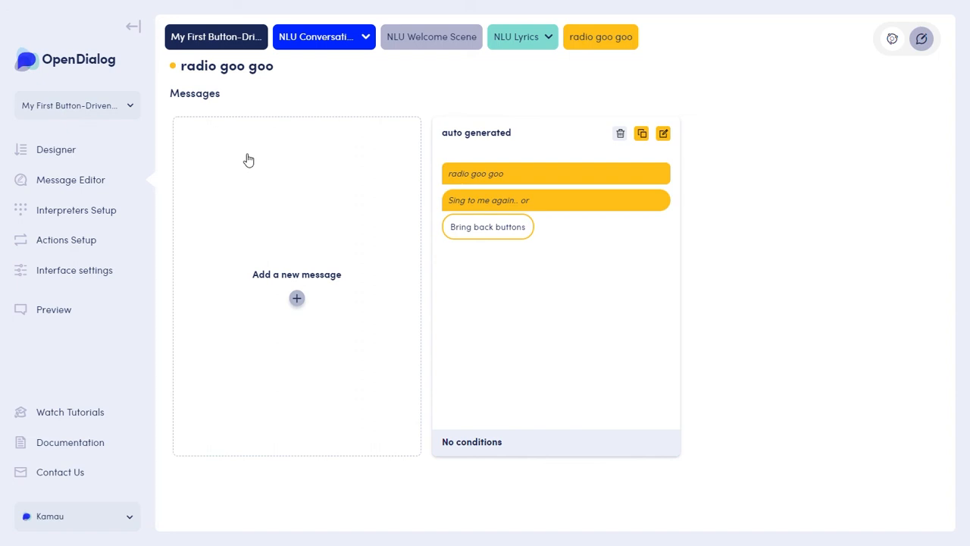
Refresh the scenario in Preview and test the chat path Drive with a button, Click away and Switch to NLU.
{"action": "left_click", "coordinate": [67, 154]}
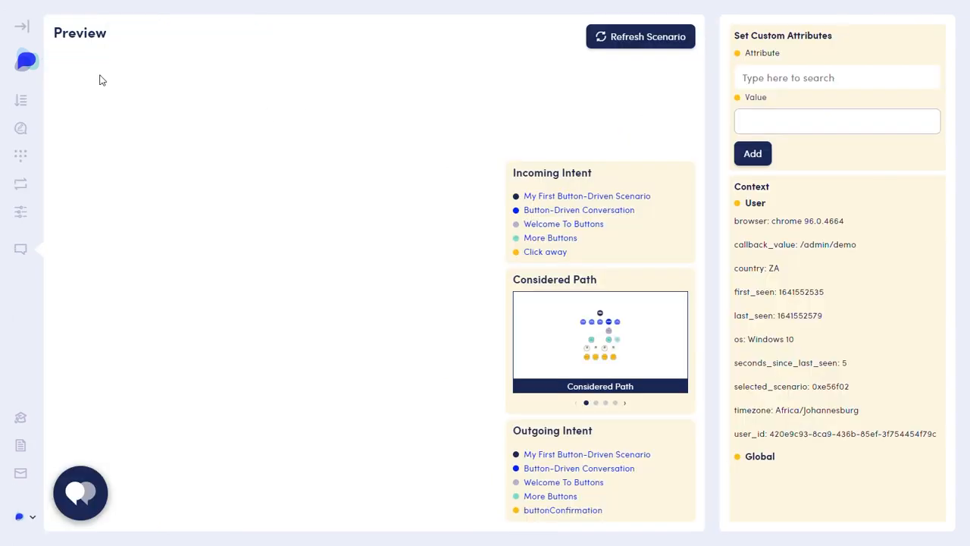
{"action": "left_click", "coordinate": [671, 47]}
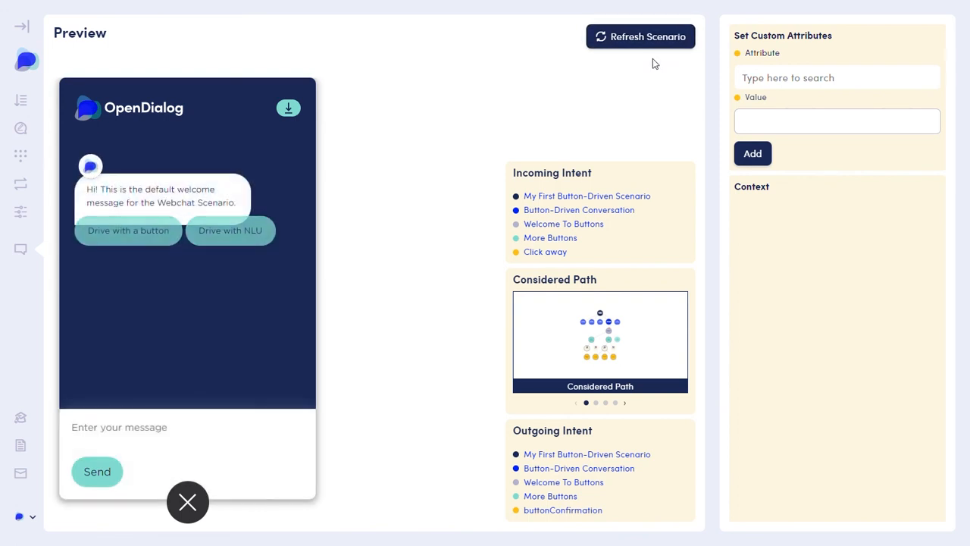
{"action": "left_click", "coordinate": [150, 237]}
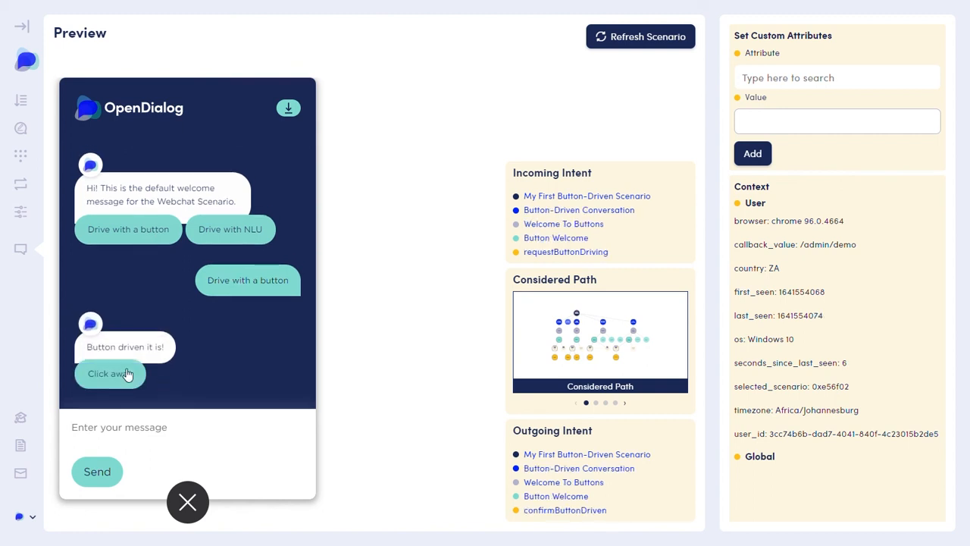
{"action": "left_click", "coordinate": [124, 372]}
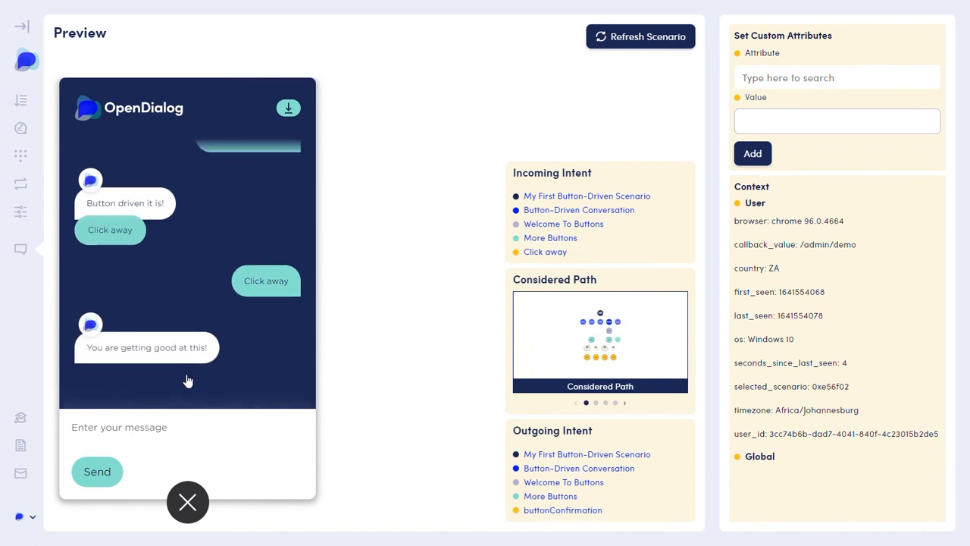
{"action": "left_click", "coordinate": [188, 379]}
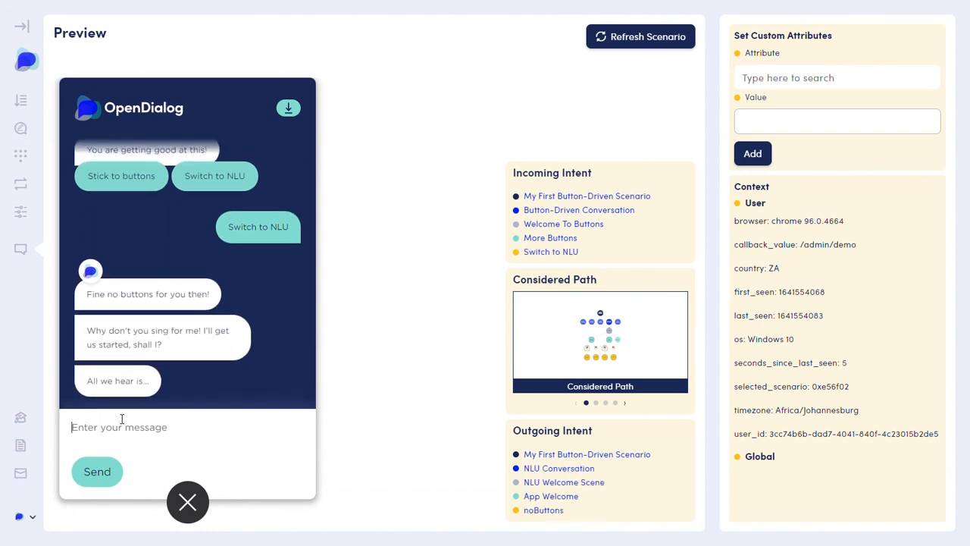
Reply "radio ga ga" in the test chat and follow the Bring back buttons and Click away options.
{"action": "type", "text": "rad"}
{"action": "key", "text": "Return"}
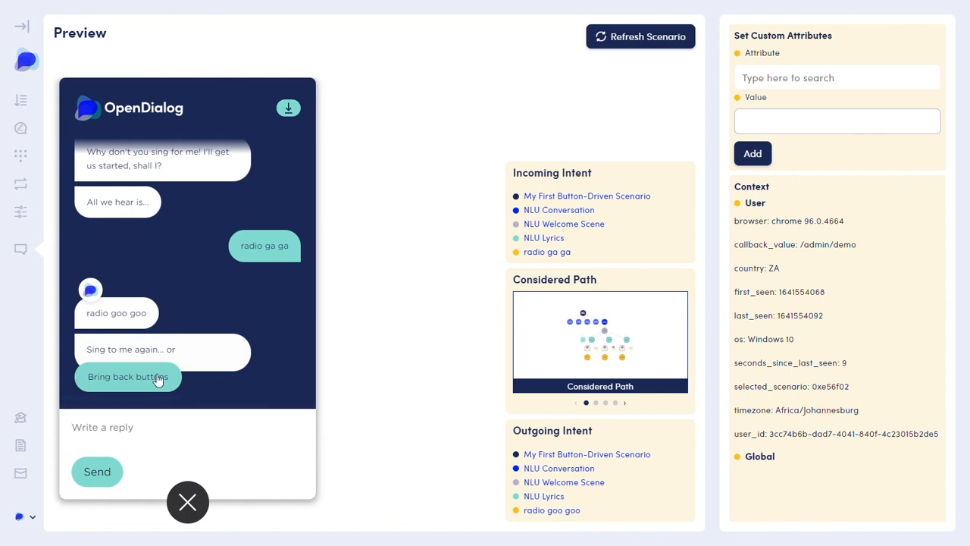
{"action": "left_click", "coordinate": [153, 376]}
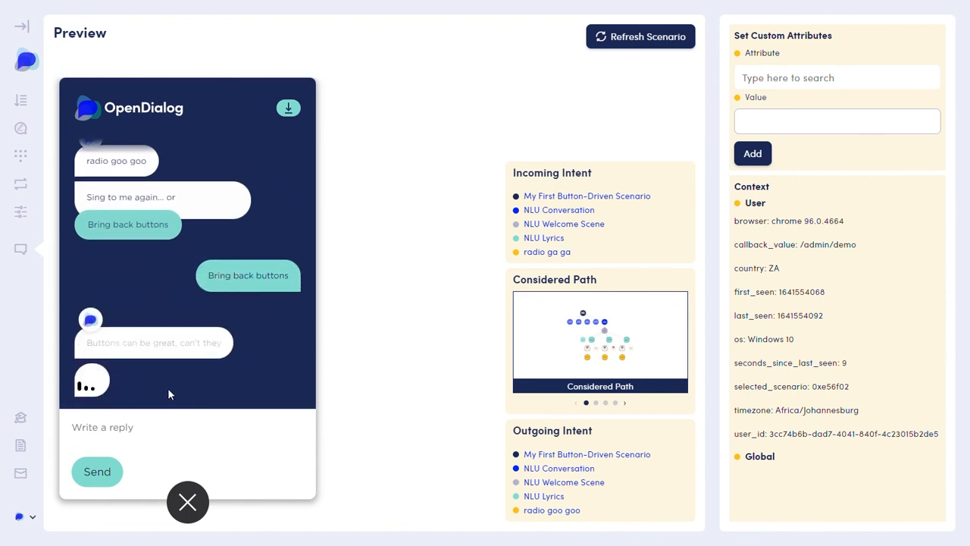
{"action": "left_click", "coordinate": [118, 377]}
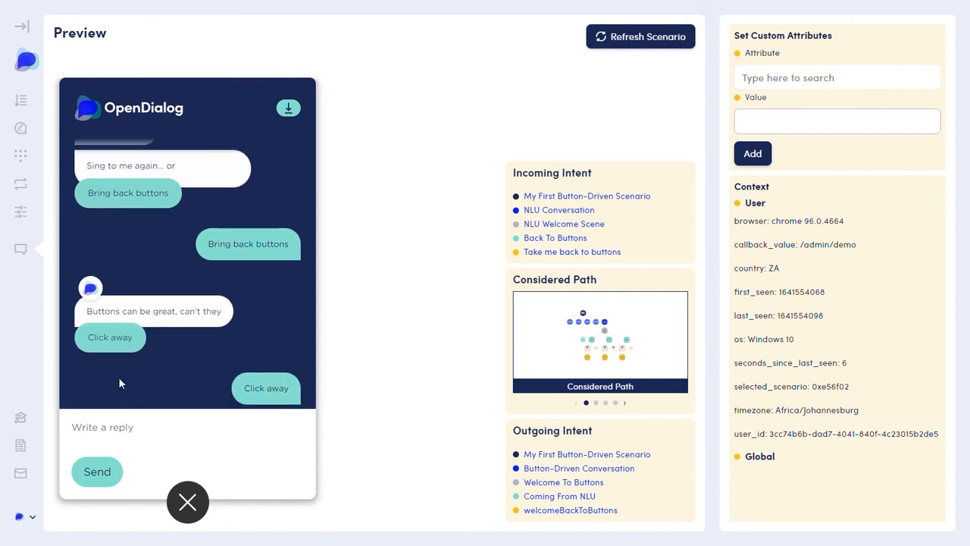